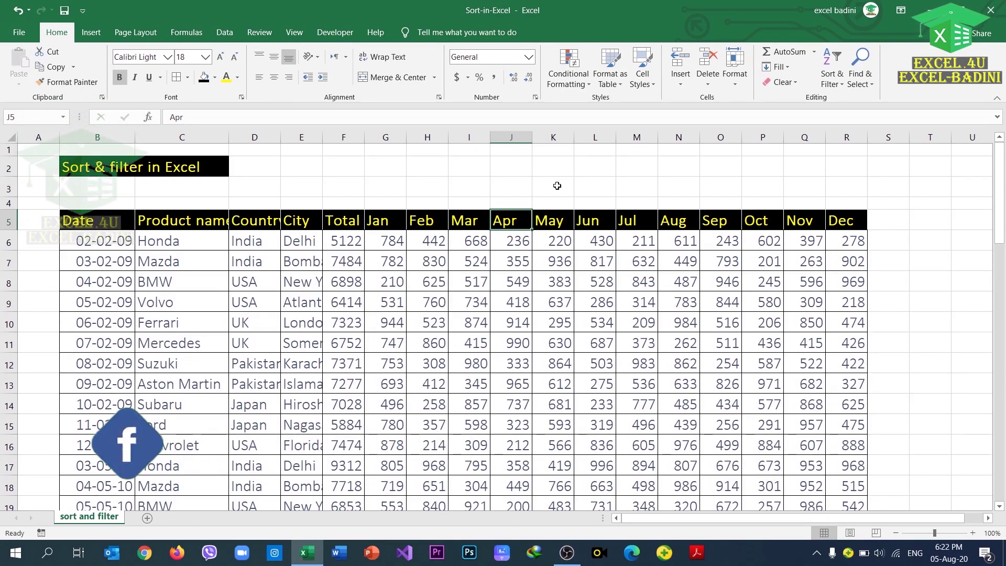
Sort the table from A to Z by the Product name column, expanding the selection to include the adjacent data
click(169, 249)
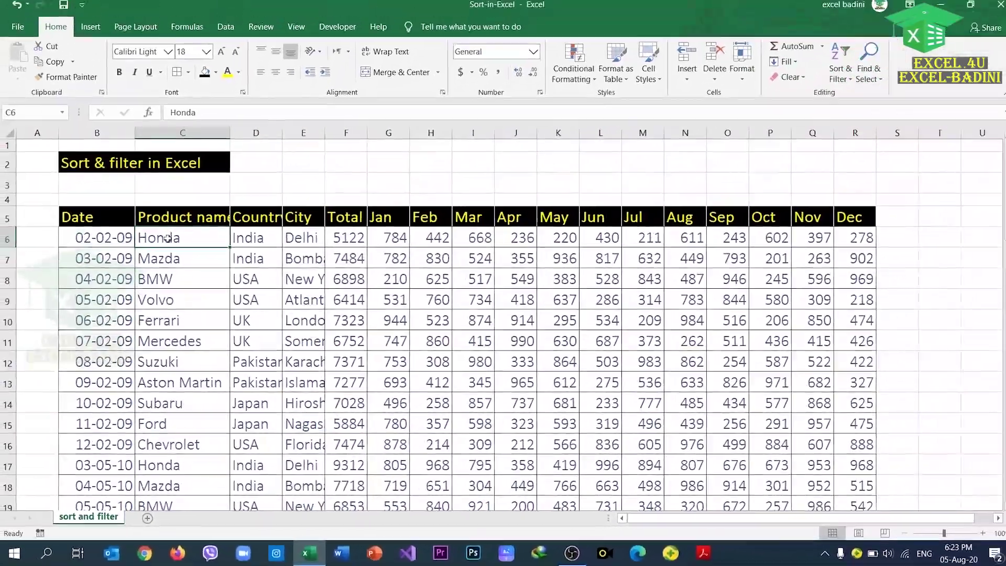
drag(157, 186, 170, 531)
scroll(168, 481, up, 15)
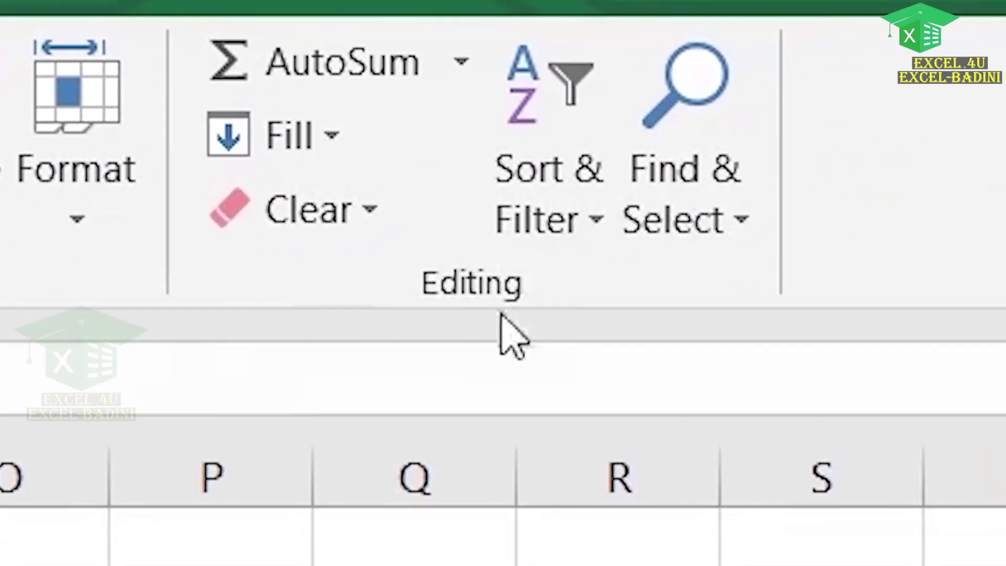
click(557, 229)
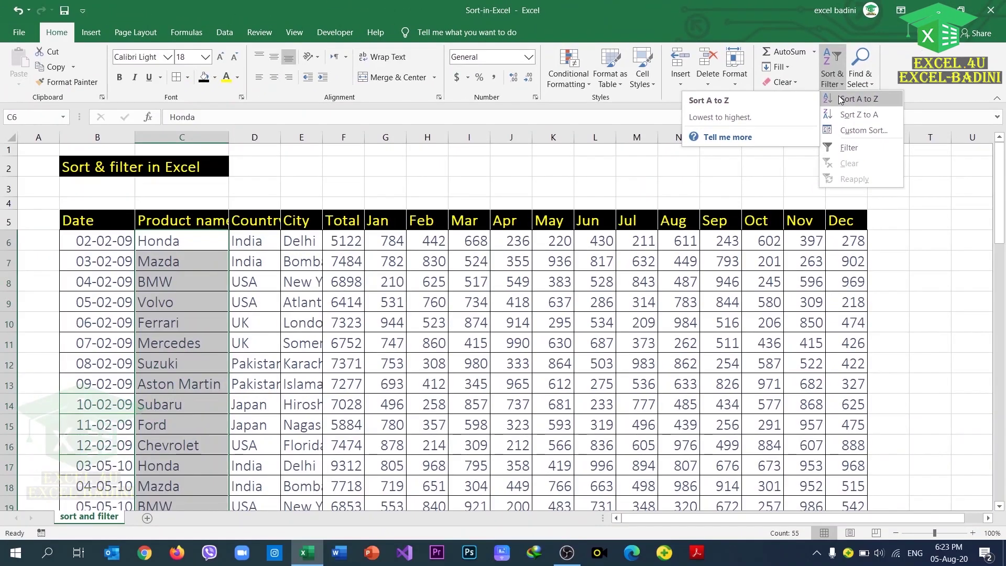
click(840, 100)
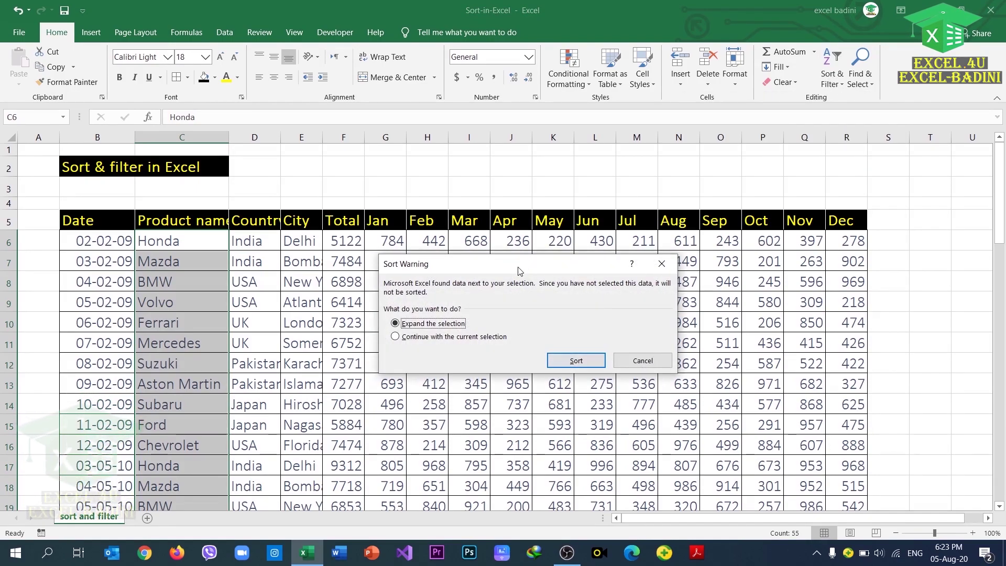
drag(519, 270, 474, 237)
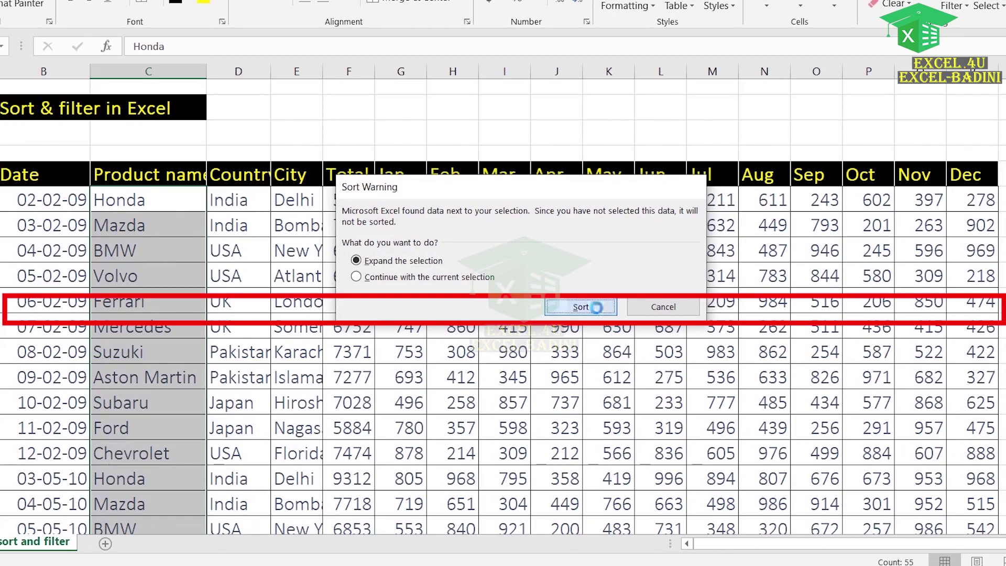
click(596, 309)
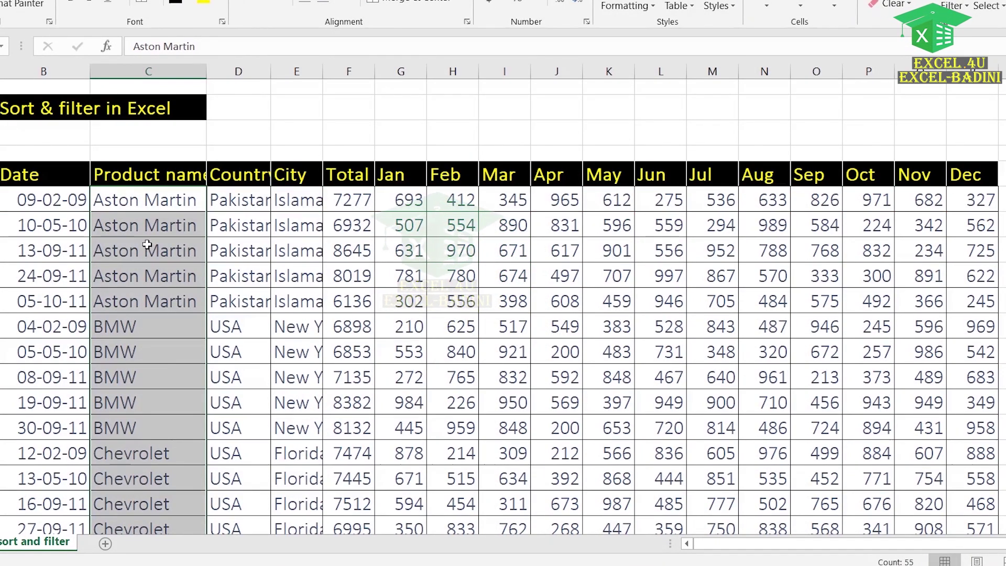
Review the sorted product names and check the data in the rows belonging to BMW
scroll(147, 290, down, 15)
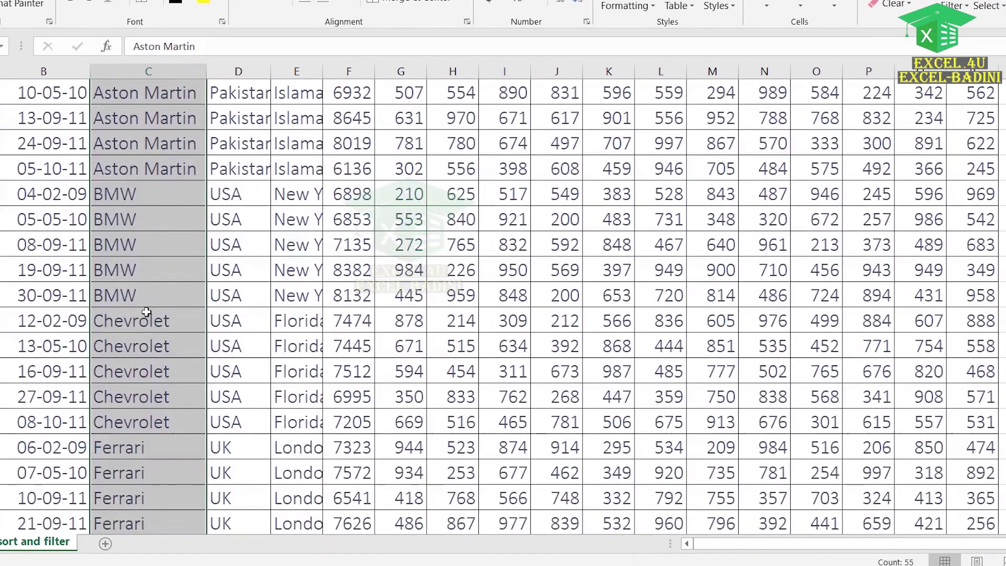
scroll(146, 313, down, 6)
scroll(147, 313, up, 19)
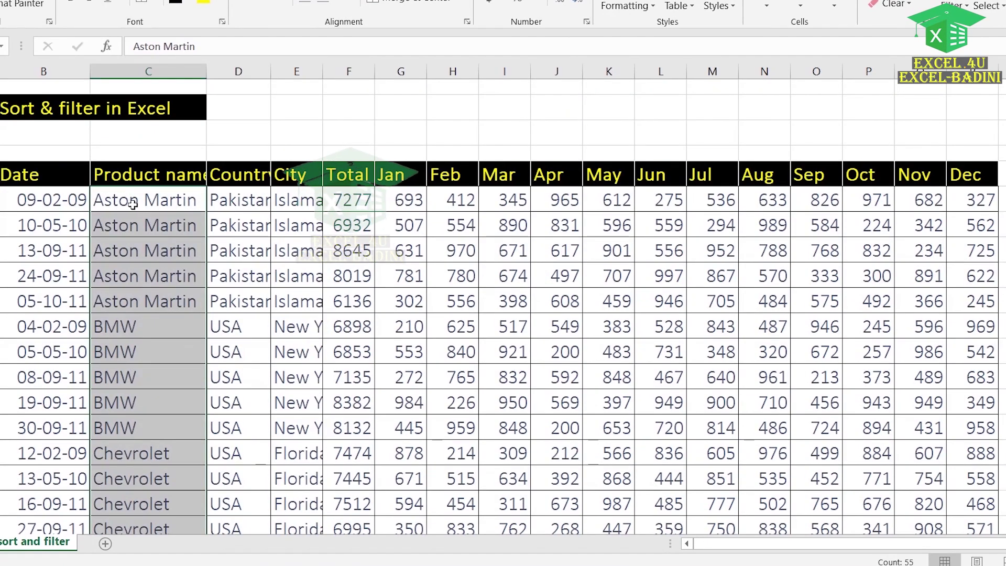
click(126, 333)
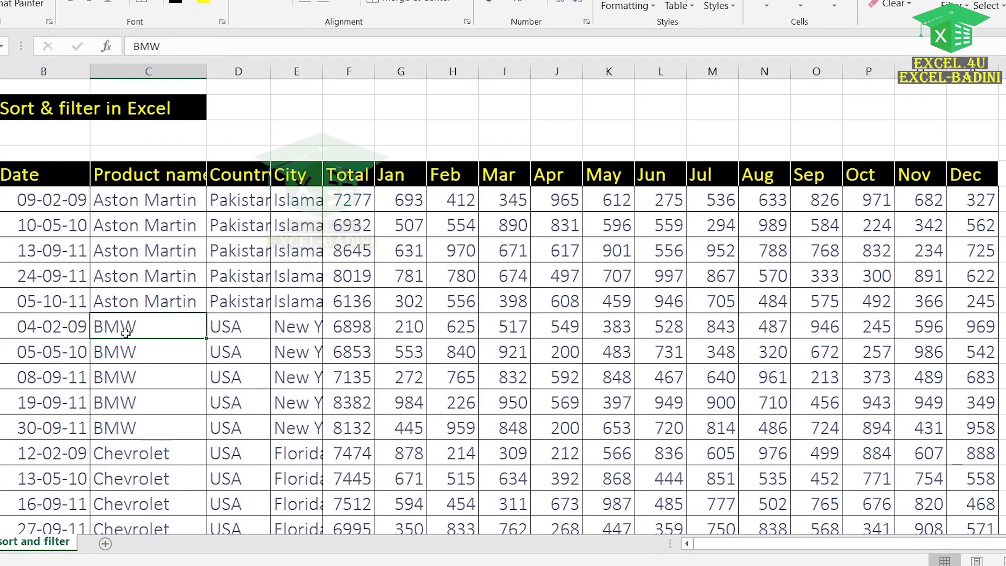
key(Down)
key(Down)
key(Down)
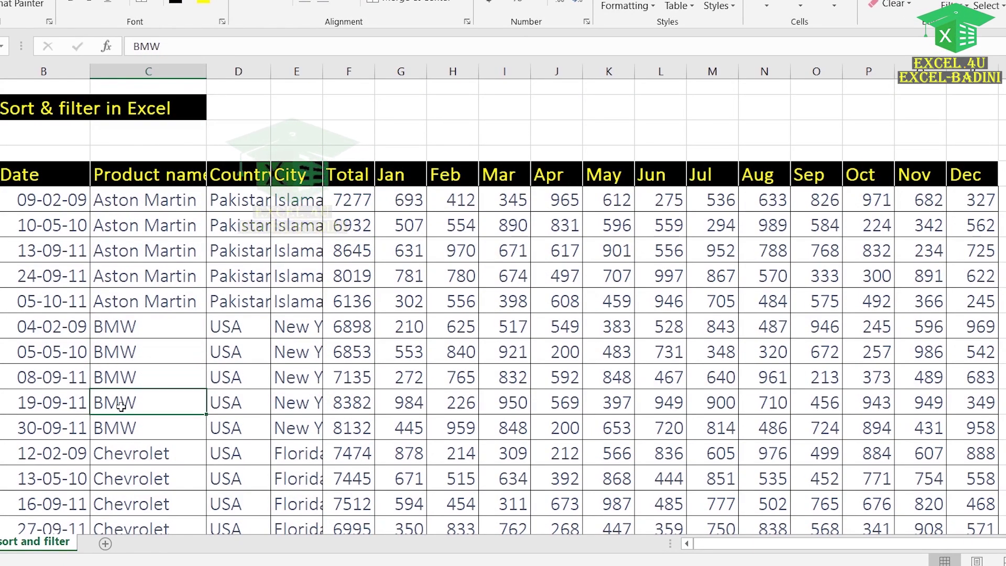
drag(234, 329, 976, 419)
click(156, 326)
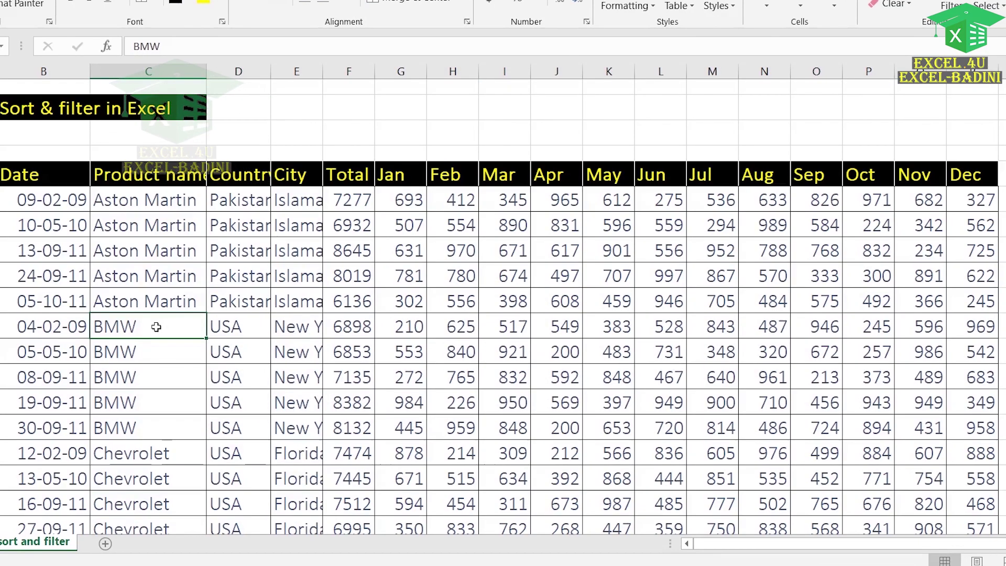
Undo the sort and fill the BMW row dated 04-02-09 with red across all table columns
key(ctrl+z)
click(134, 198)
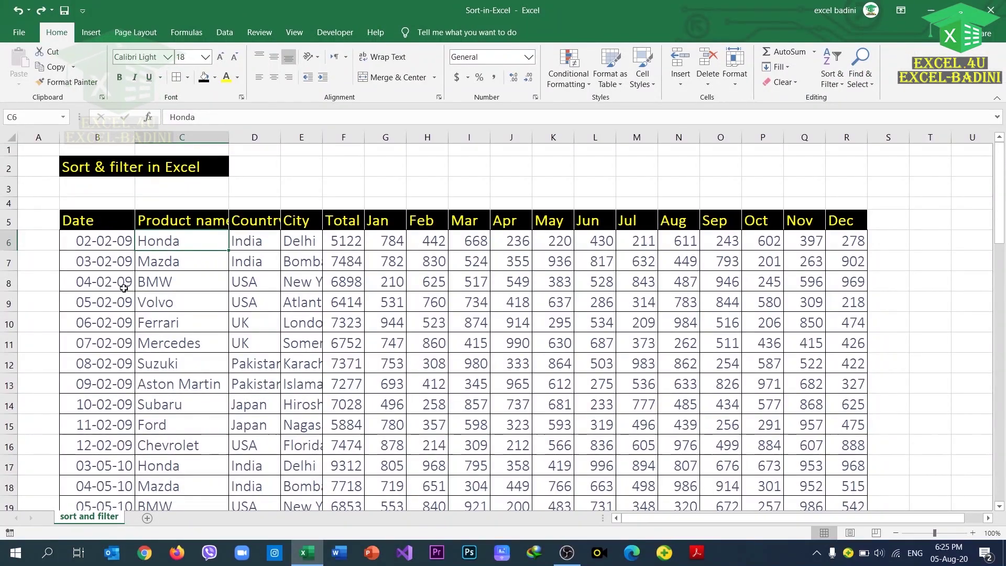
drag(64, 282, 875, 275)
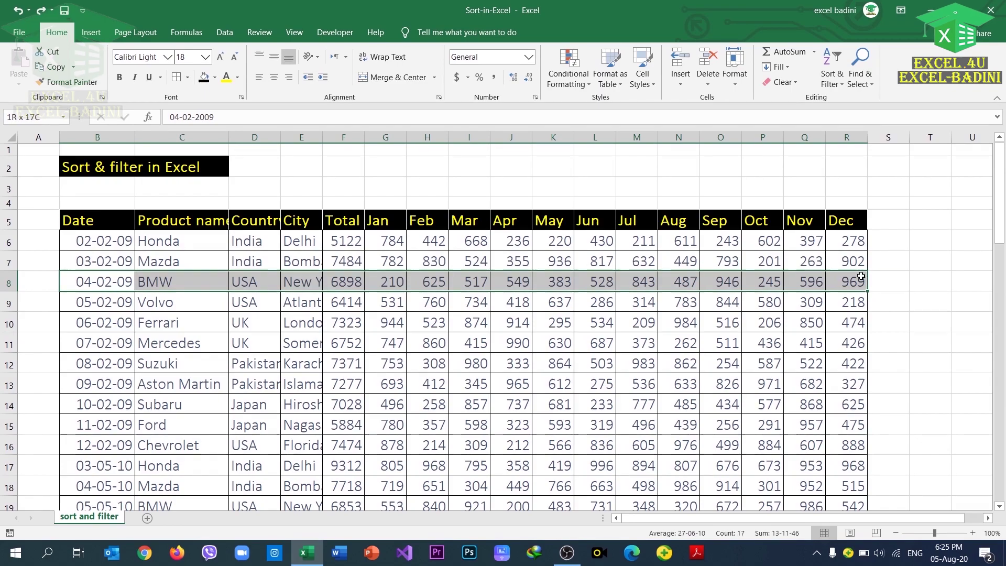
click(215, 77)
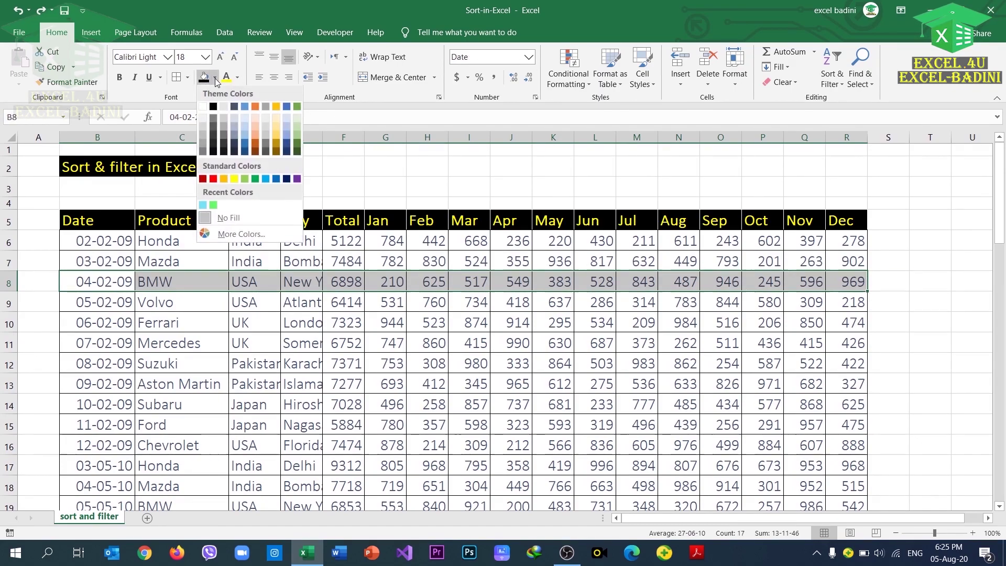
click(212, 180)
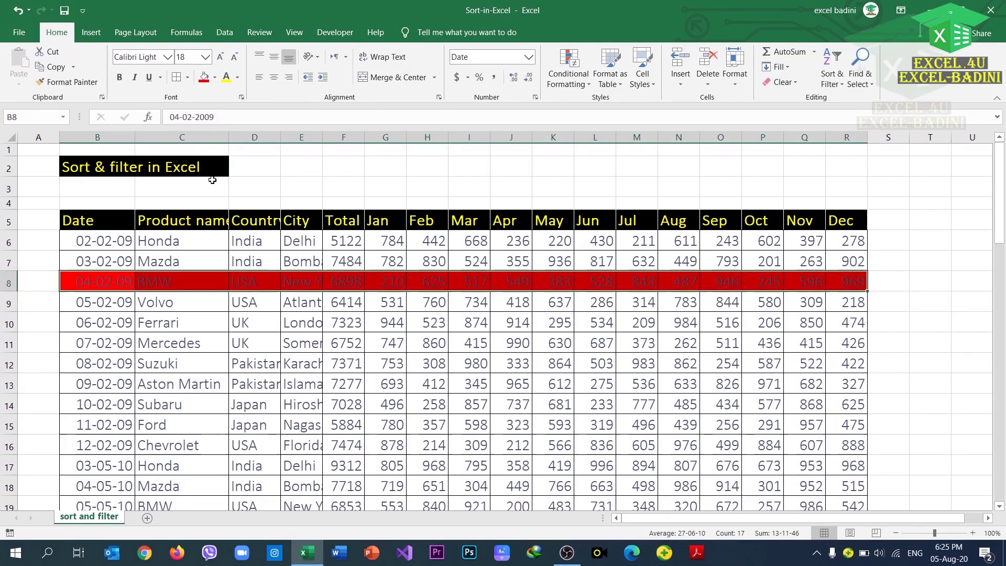
Sort only the Product name column from A to Z, continuing with the current selection
drag(173, 242, 189, 481)
scroll(210, 420, up, 14)
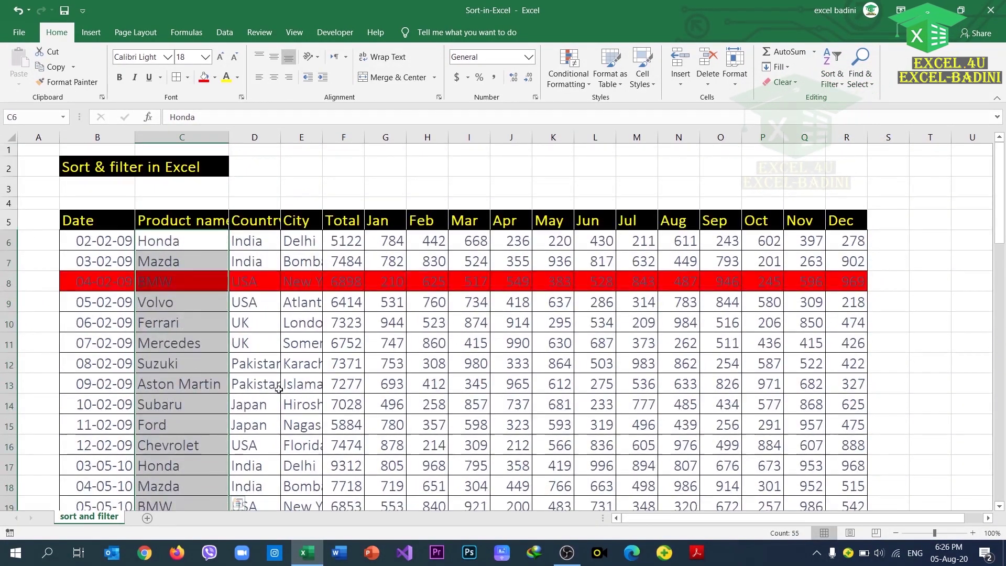
click(832, 79)
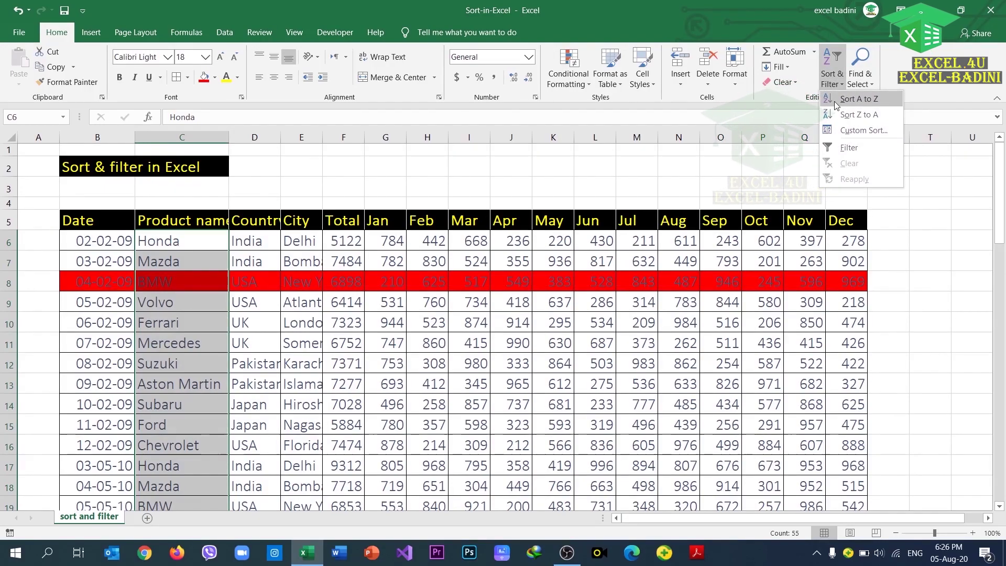
click(835, 105)
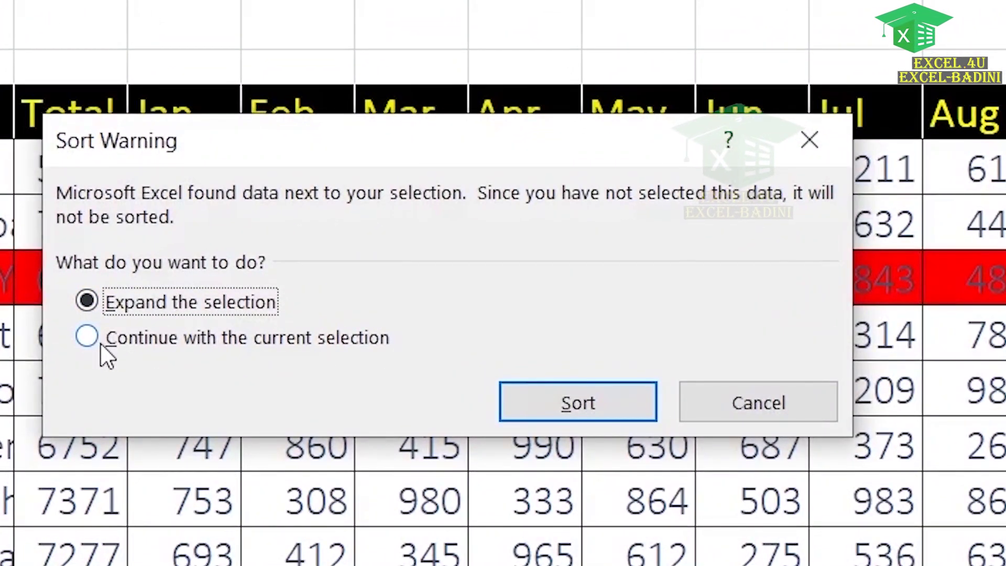
click(99, 341)
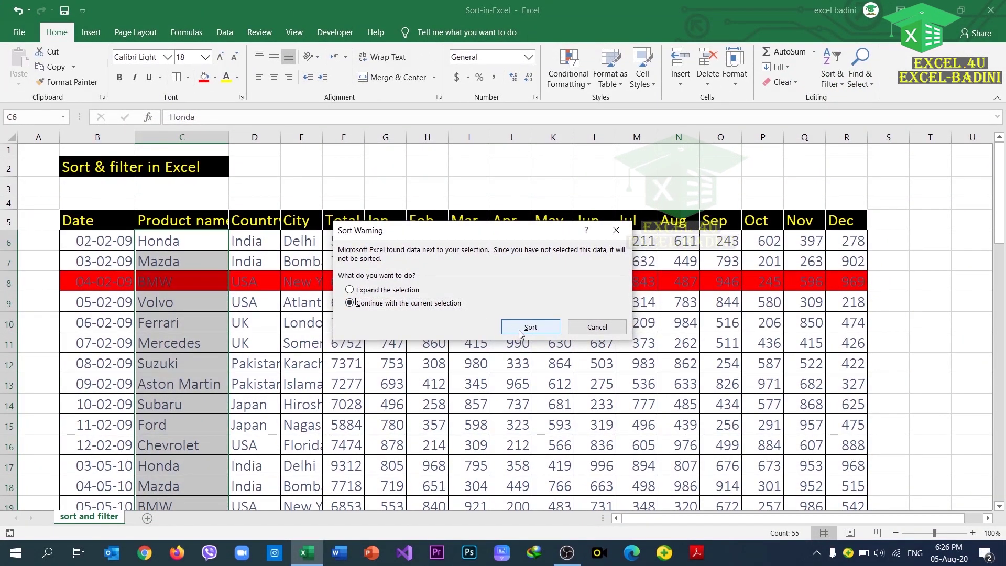
click(530, 327)
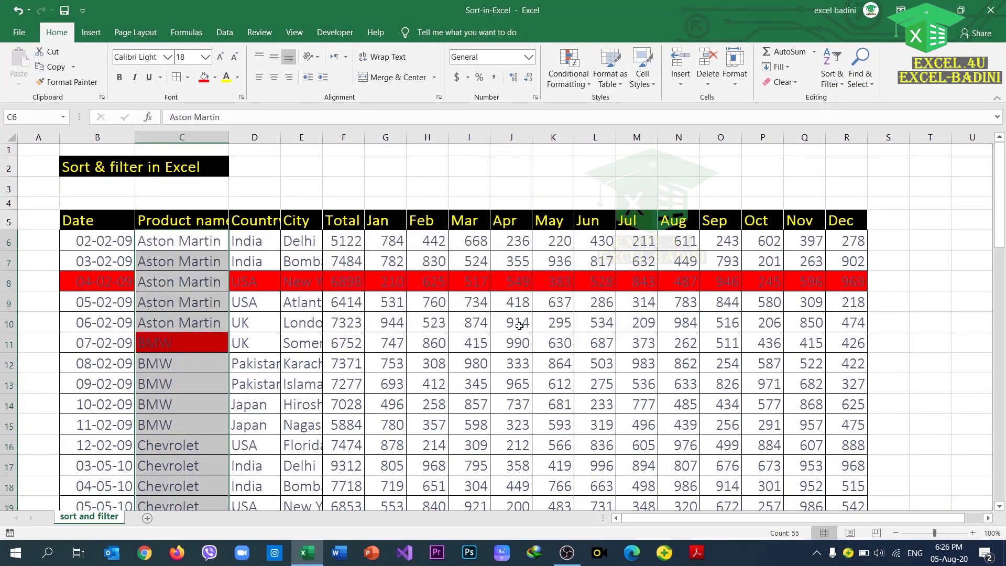
Compare the red BMW cell in the Product name column with the remaining red cells of its original row
click(179, 241)
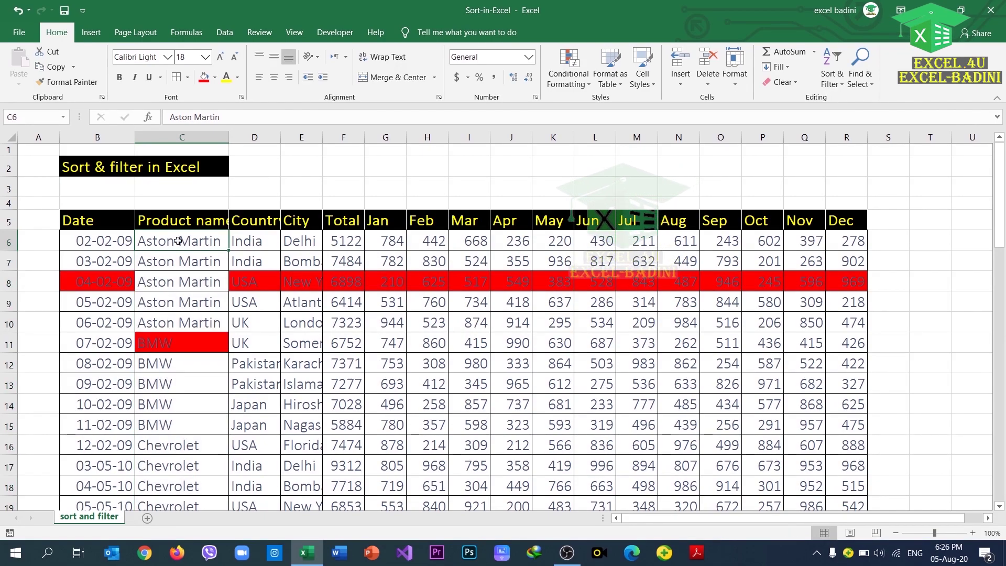
drag(175, 241, 167, 434)
mouse_move(242, 283)
mouse_down()
mouse_move(827, 290)
mouse_move(645, 343)
mouse_move(235, 287)
mouse_up()
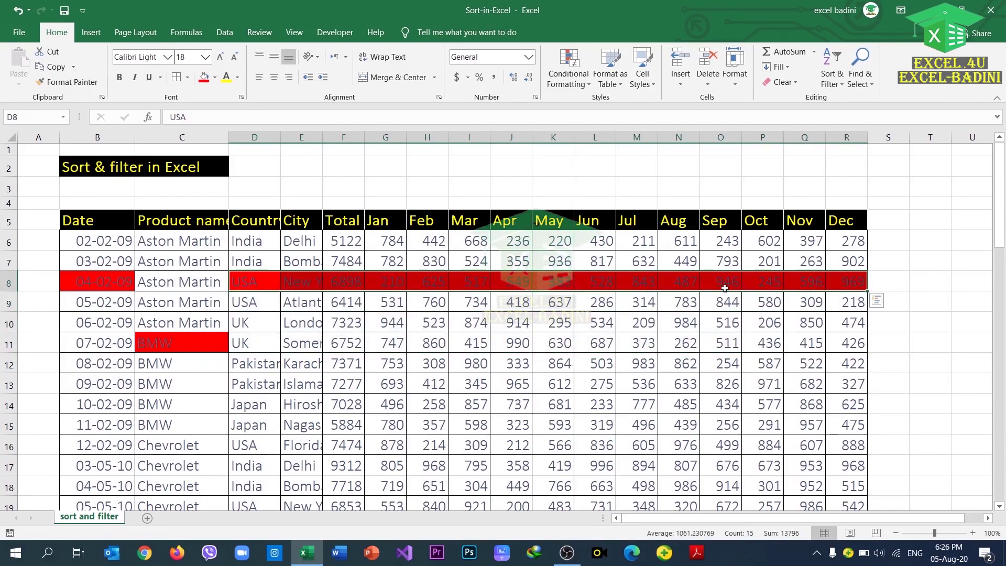
click(160, 339)
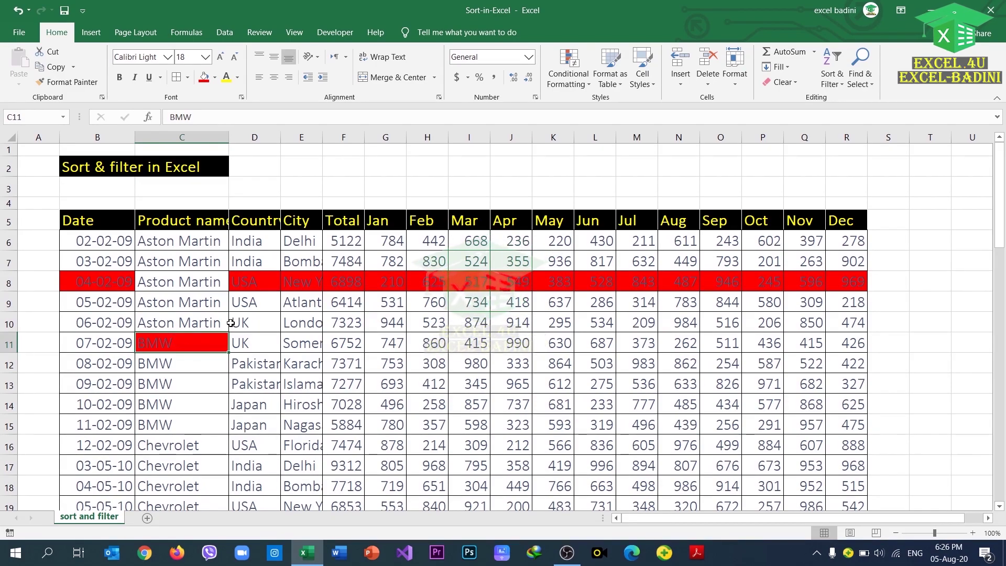
click(258, 283)
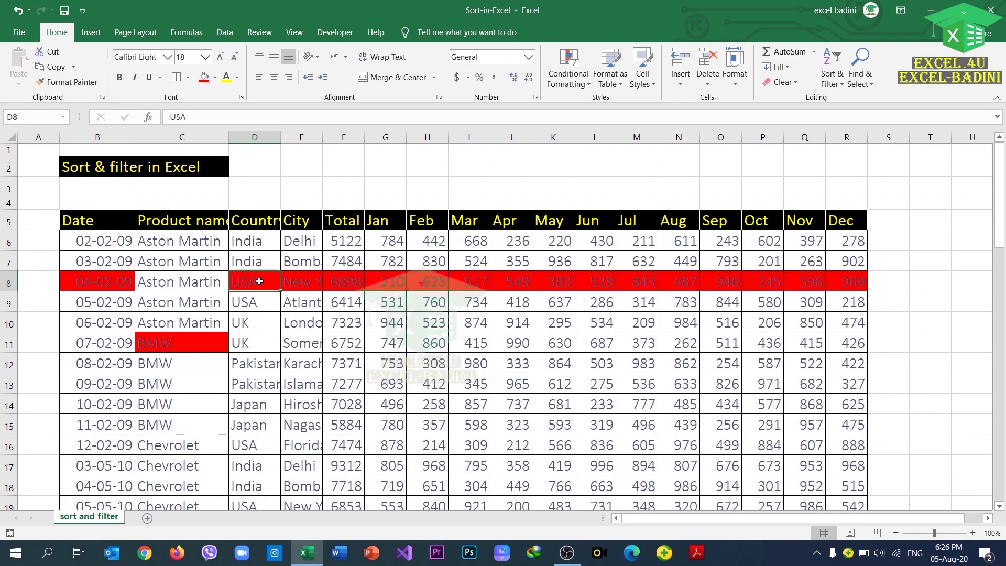
click(148, 347)
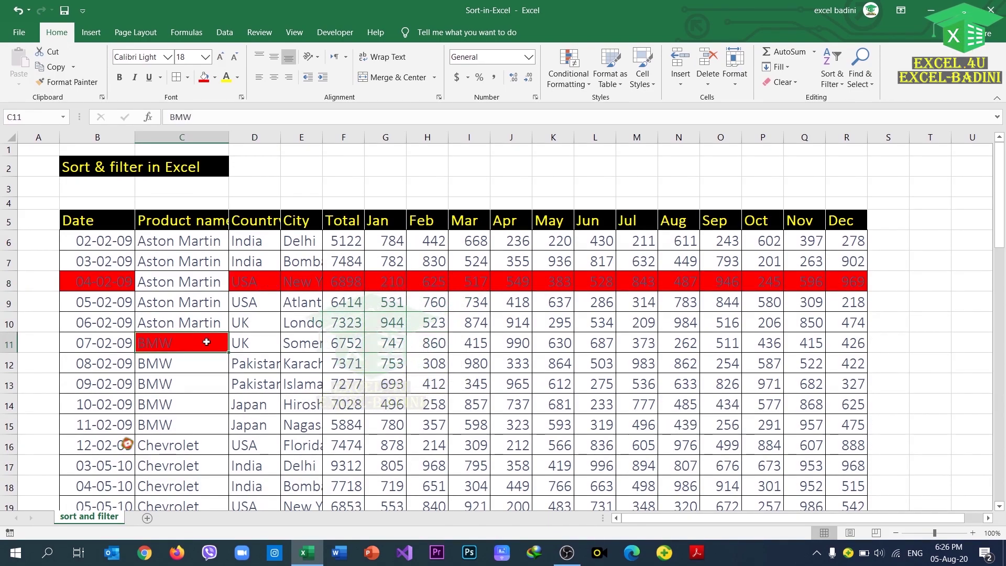
click(266, 348)
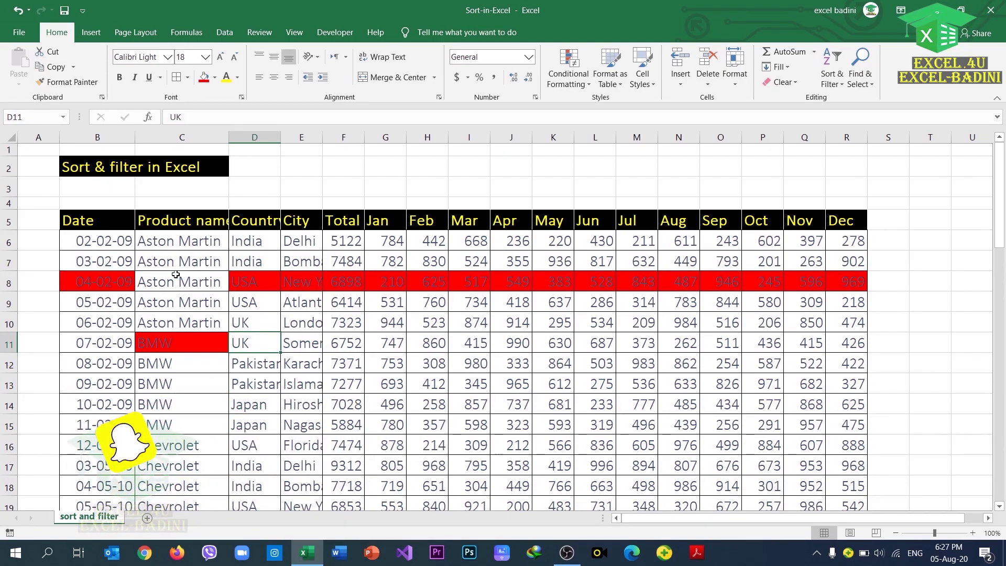
Undo the column-only sort and sort the whole table from A to Z by Product name, expanding the selection
key(ctrl+z)
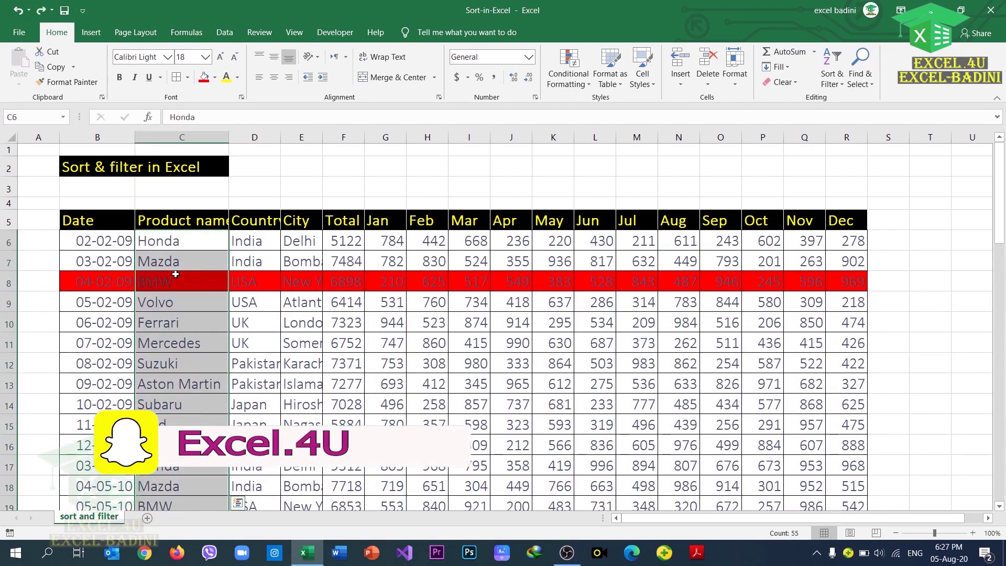
click(831, 81)
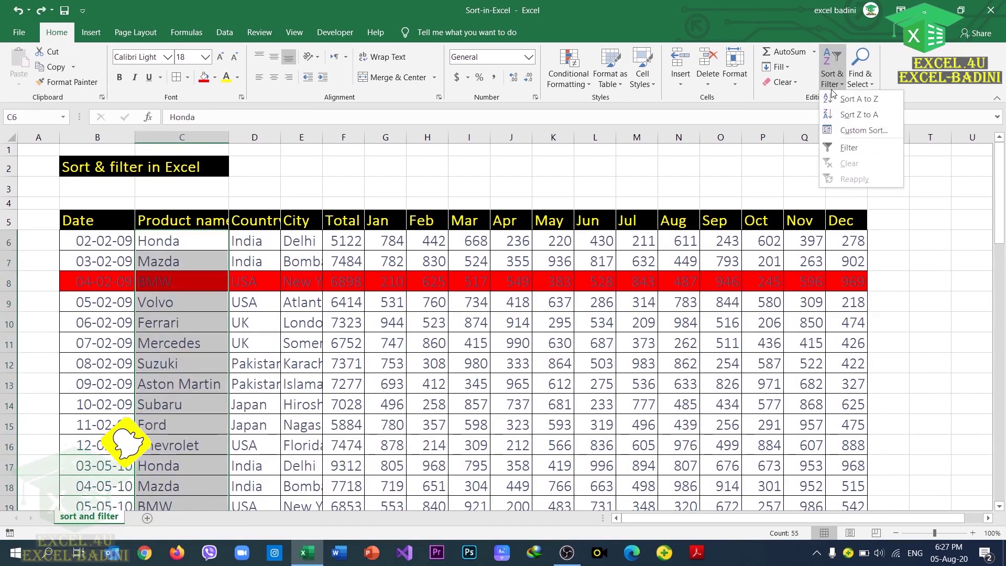
click(841, 98)
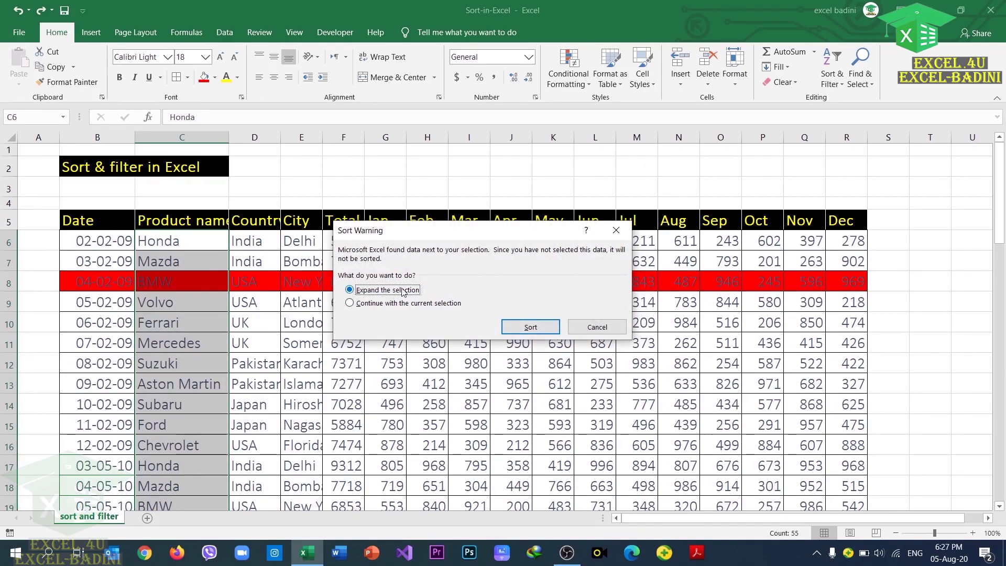
click(533, 328)
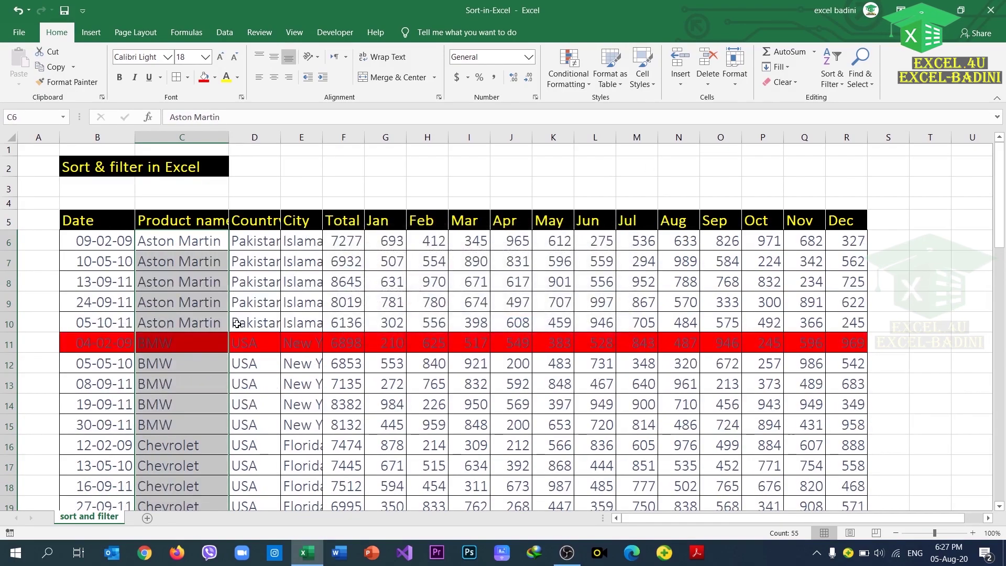
drag(80, 350, 198, 343)
click(198, 343)
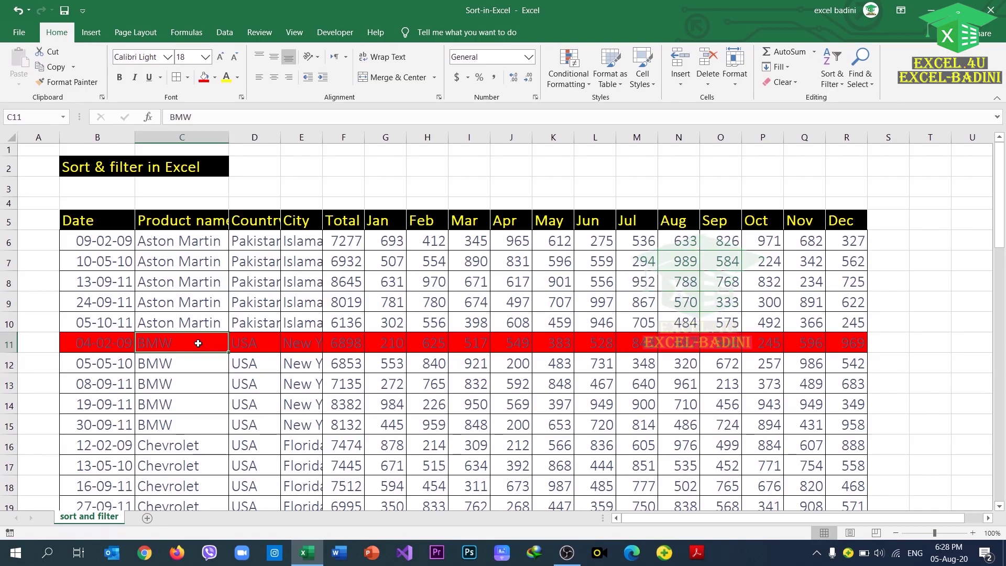
Sort the whole table from Z to A by Product name, expanding the selection to the adjacent columns
drag(169, 240, 166, 489)
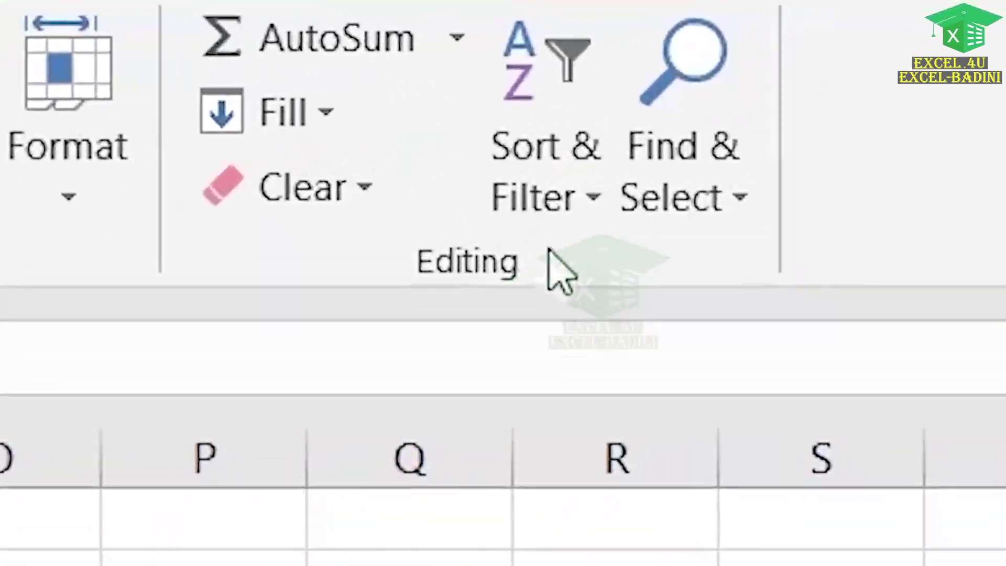
click(557, 203)
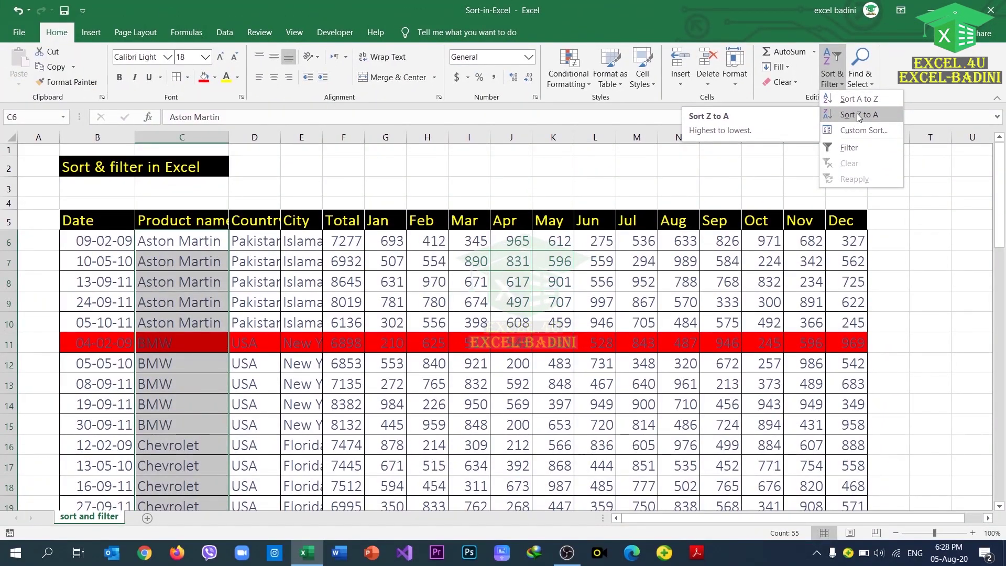
click(721, 287)
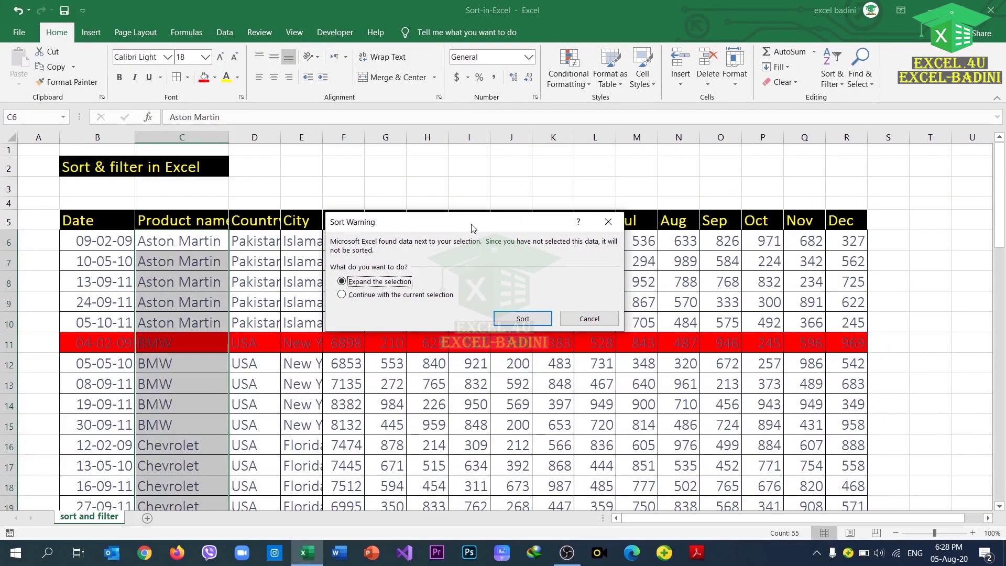
mouse_move(471, 226)
mouse_down()
mouse_move(480, 208)
mouse_move(484, 220)
mouse_up()
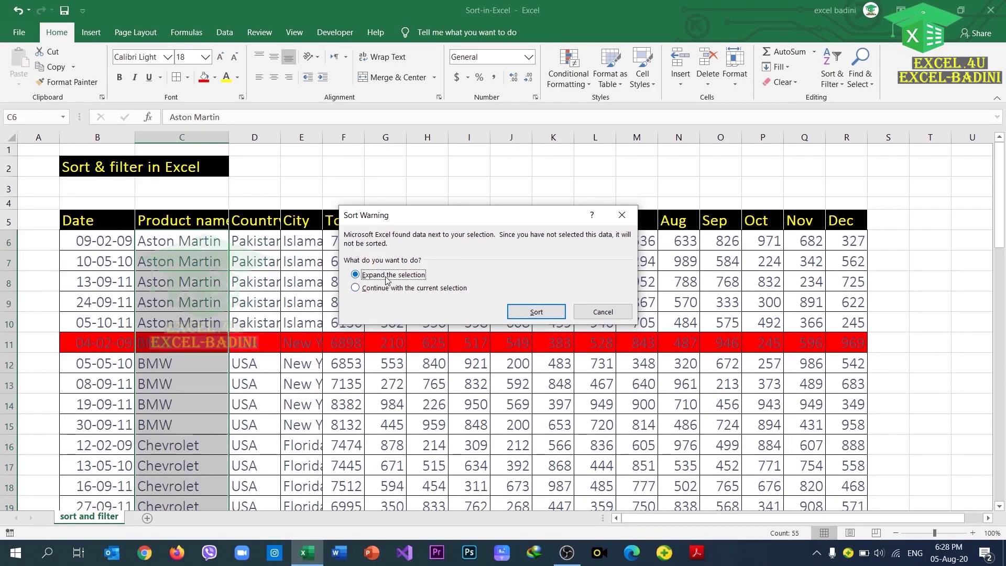
click(536, 313)
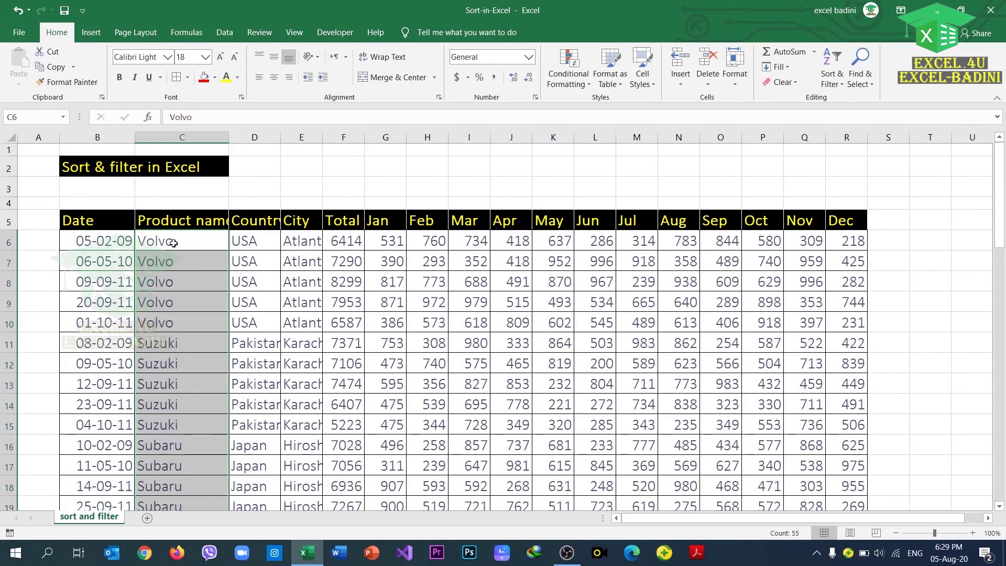
Check the descending Product name order down to the table's last row and locate the red BMW row
scroll(186, 252, down, 20)
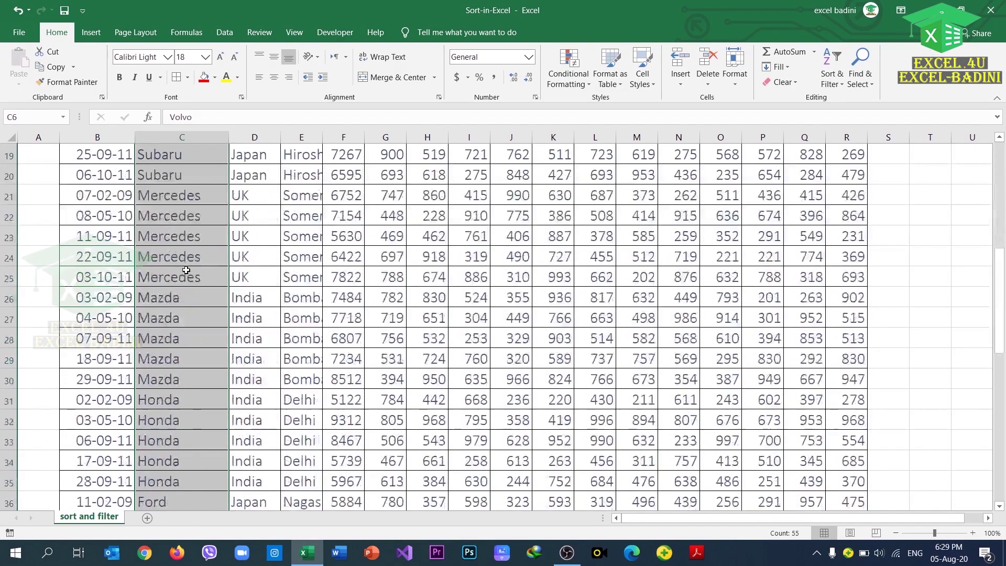
scroll(186, 272, up, 5)
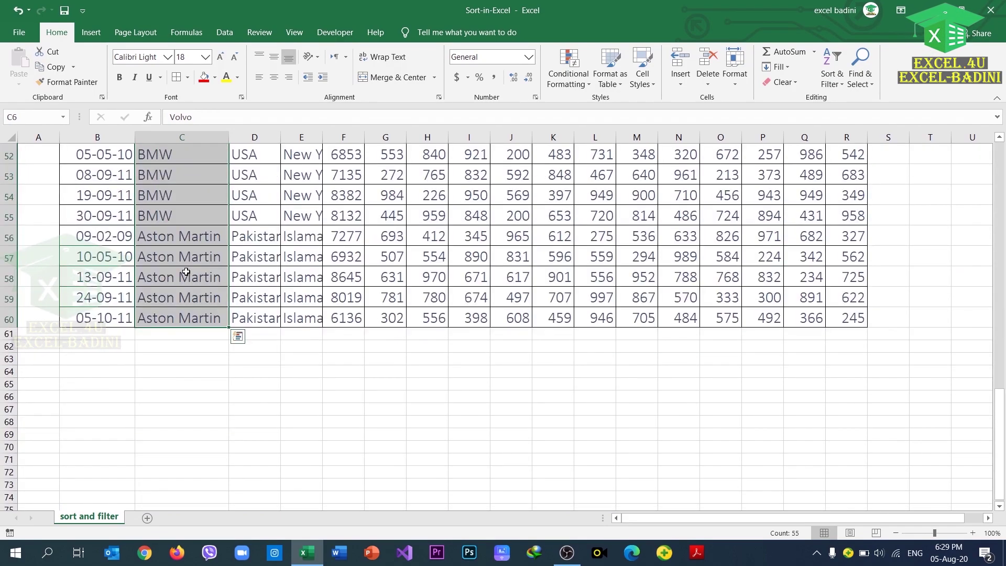
click(160, 319)
click(157, 216)
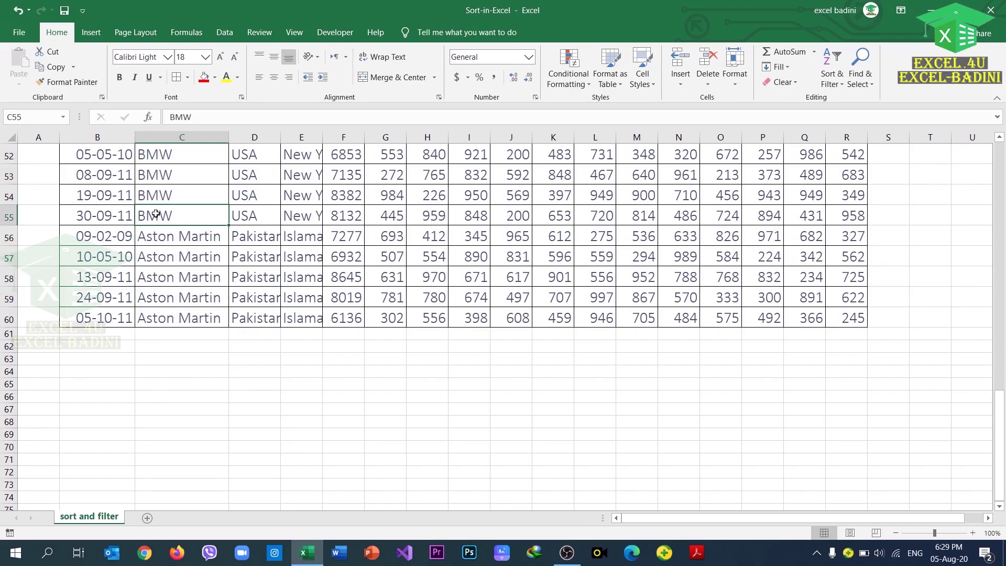
scroll(158, 292, up, 3)
scroll(158, 292, up, 5)
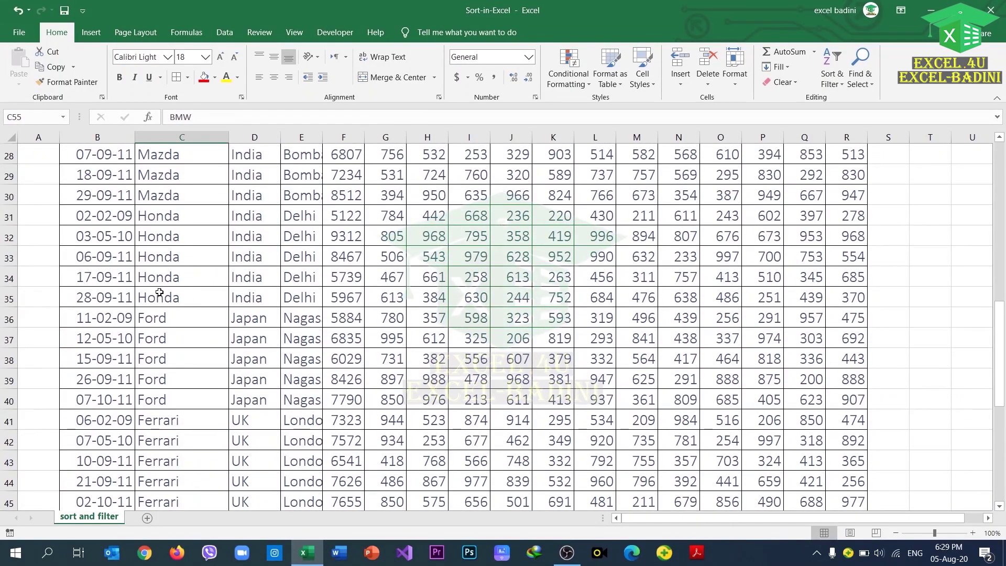
scroll(160, 292, up, 2)
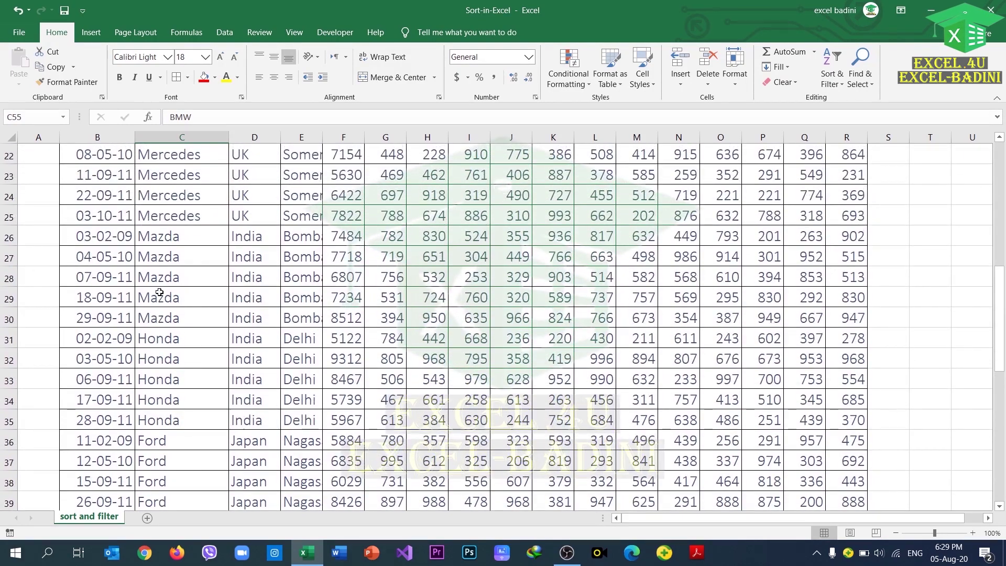
scroll(159, 293, down, 4)
scroll(159, 292, down, 1)
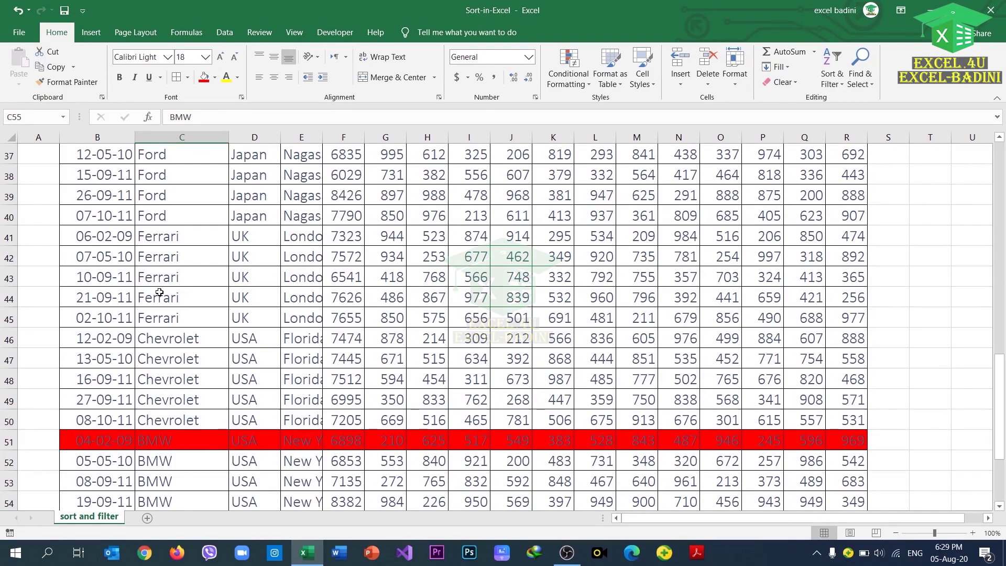
scroll(159, 292, down, 1)
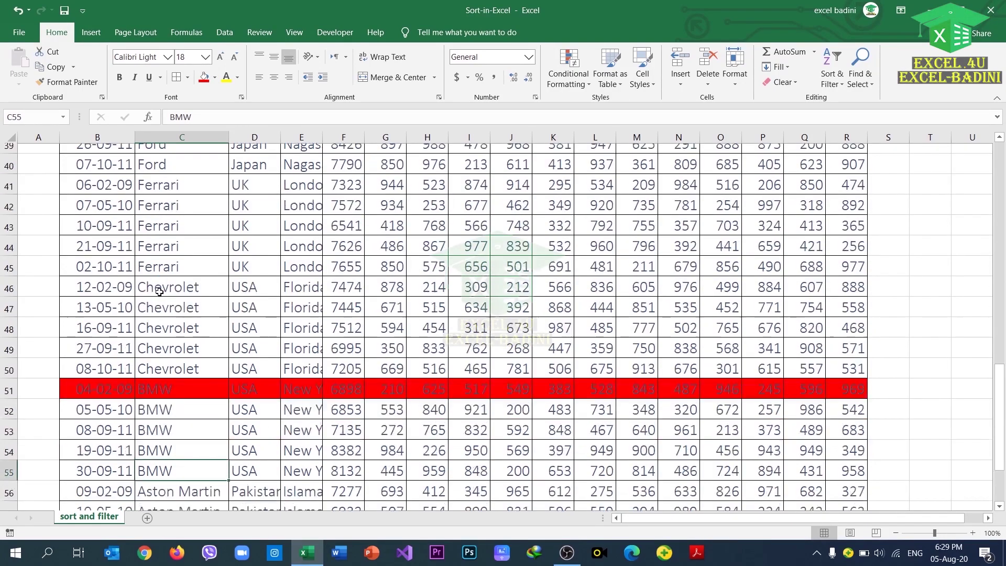
Undo the Z-to-A sort and return to the beginning of the table
key(ctrl+z)
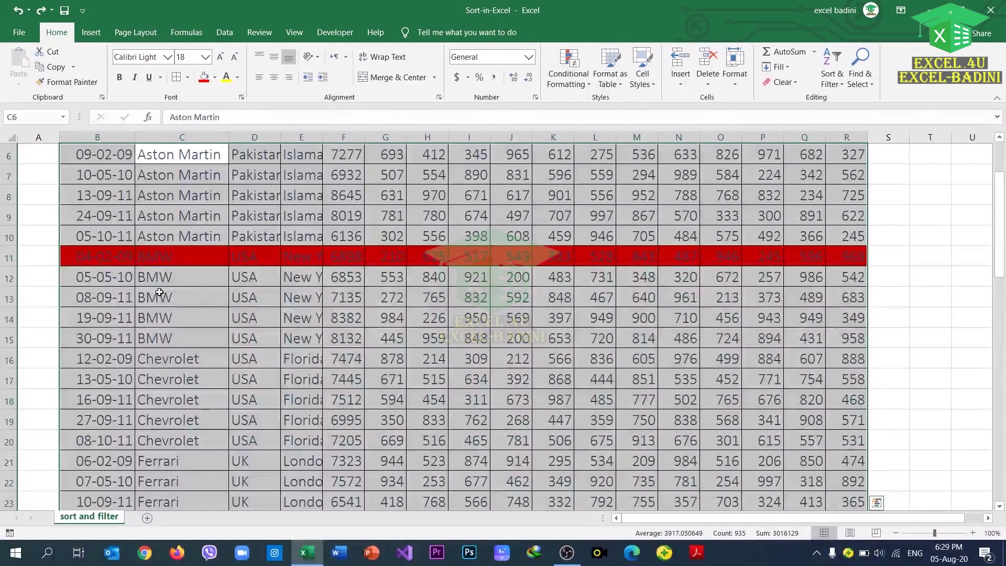
click(176, 159)
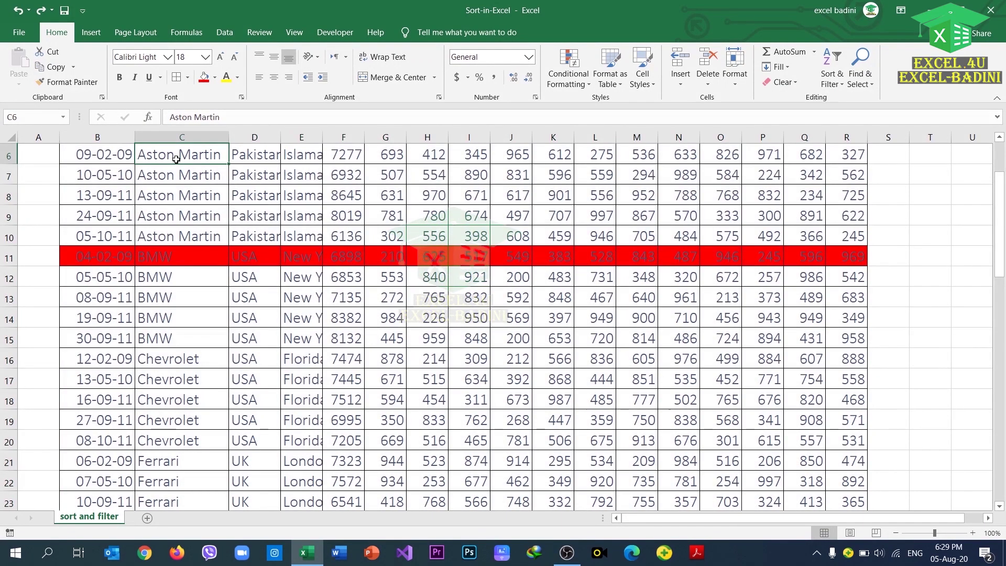
scroll(362, 241, up, 2)
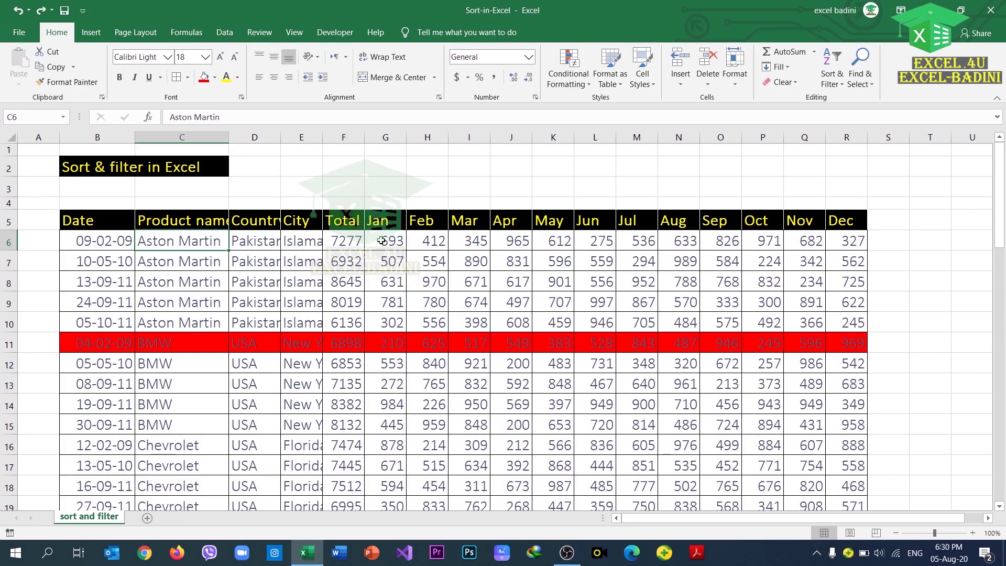
Sort the whole table by the Jan column from smallest to largest, expanding the selection
click(382, 241)
drag(382, 241, 392, 495)
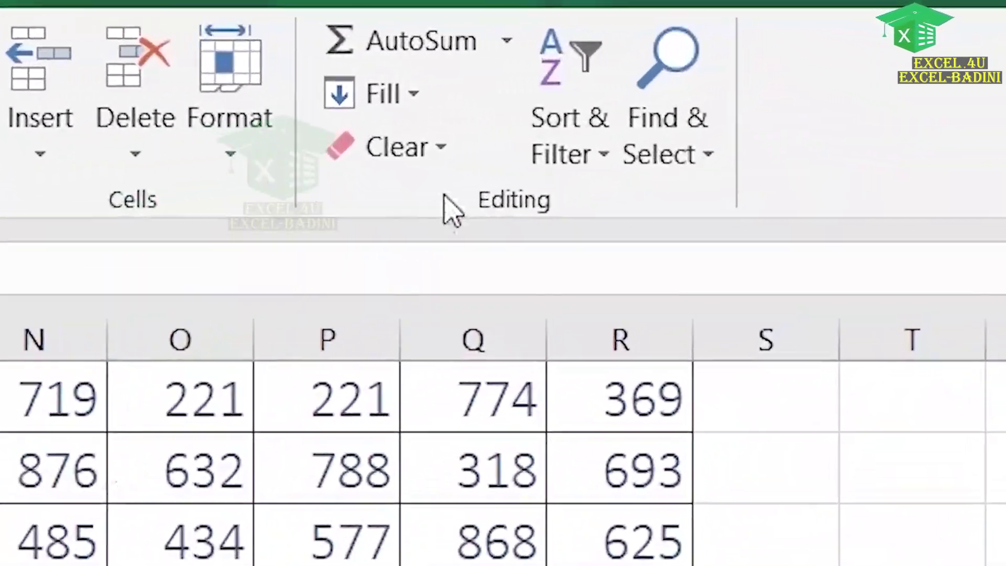
click(827, 81)
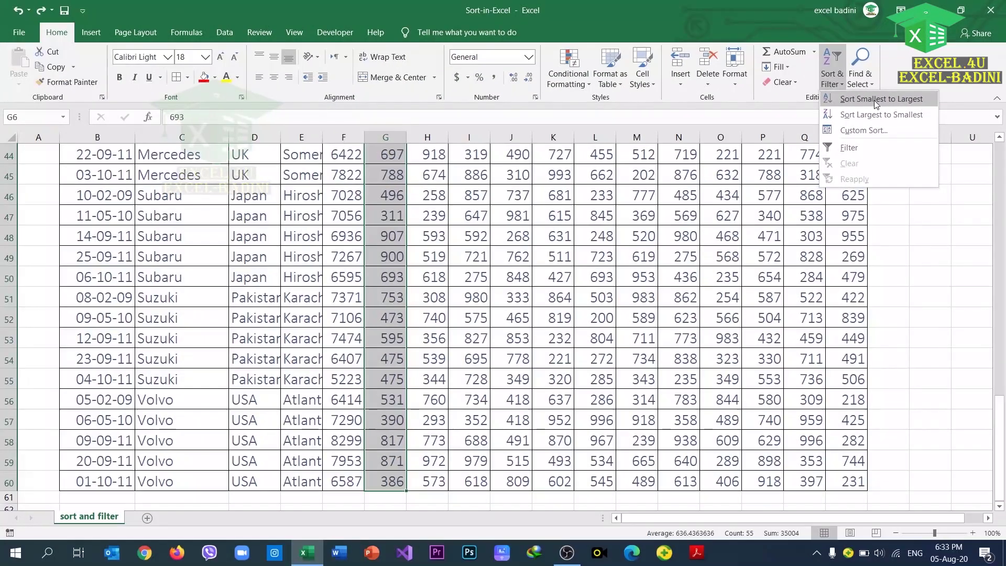
click(700, 230)
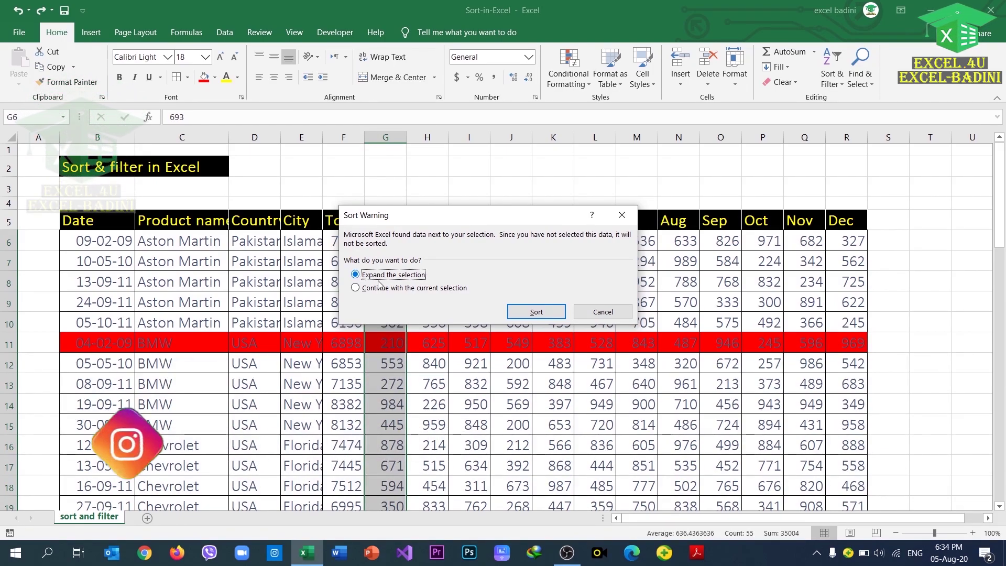
click(526, 316)
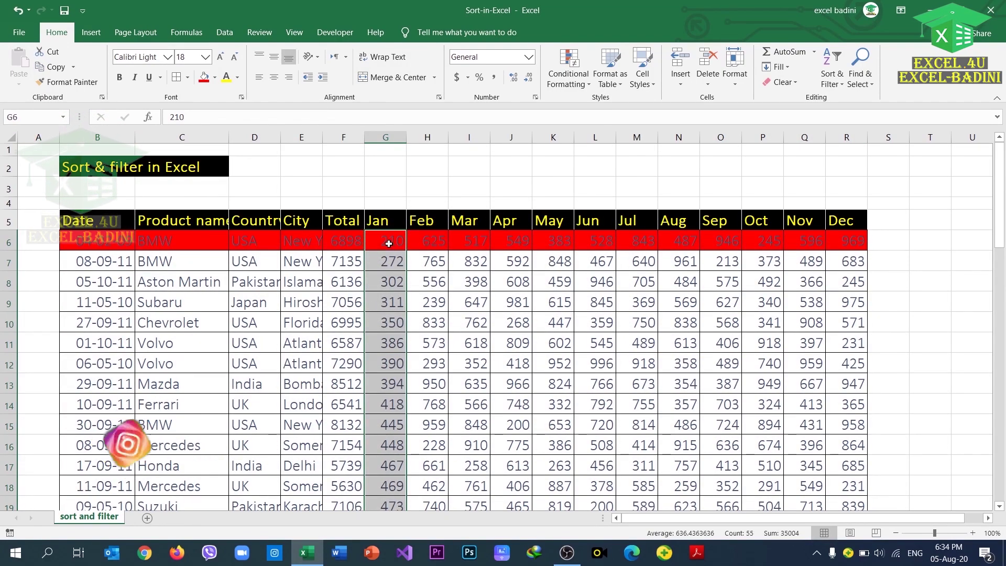
Review the ascending Jan values, then re-sort the whole table by Jan from largest to smallest, expanding the selection
scroll(381, 283, down, 20)
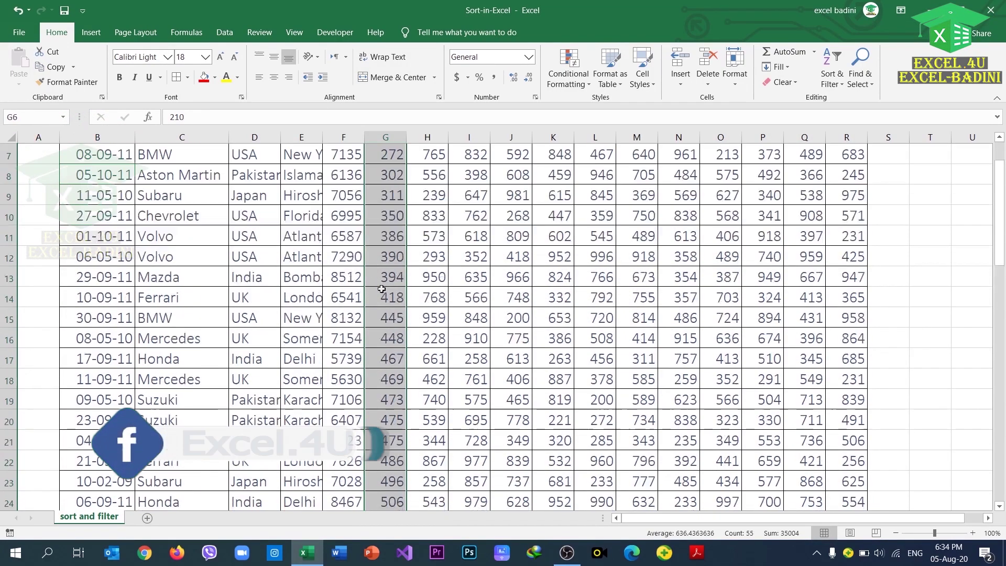
scroll(381, 295, up, 5)
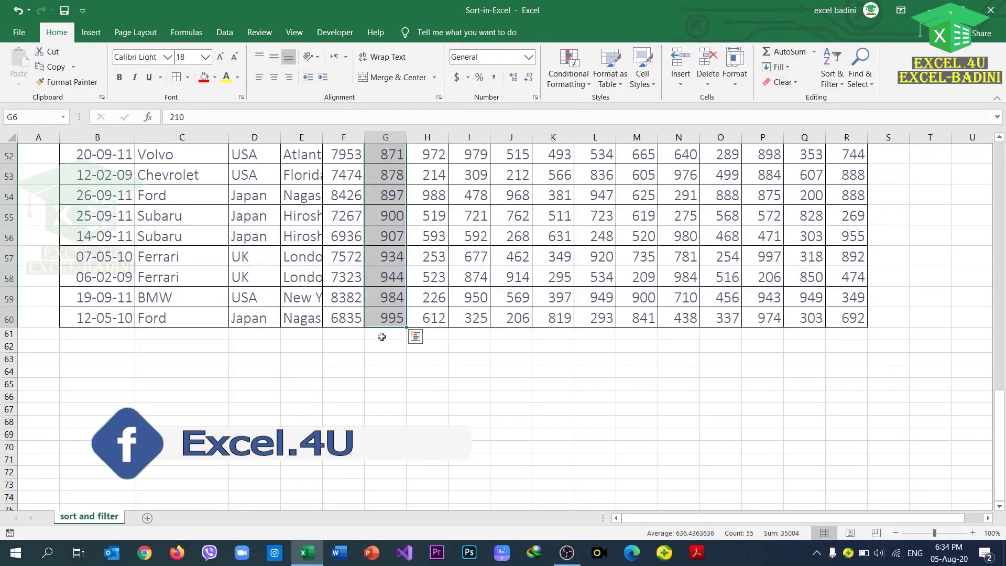
scroll(382, 330, up, 8)
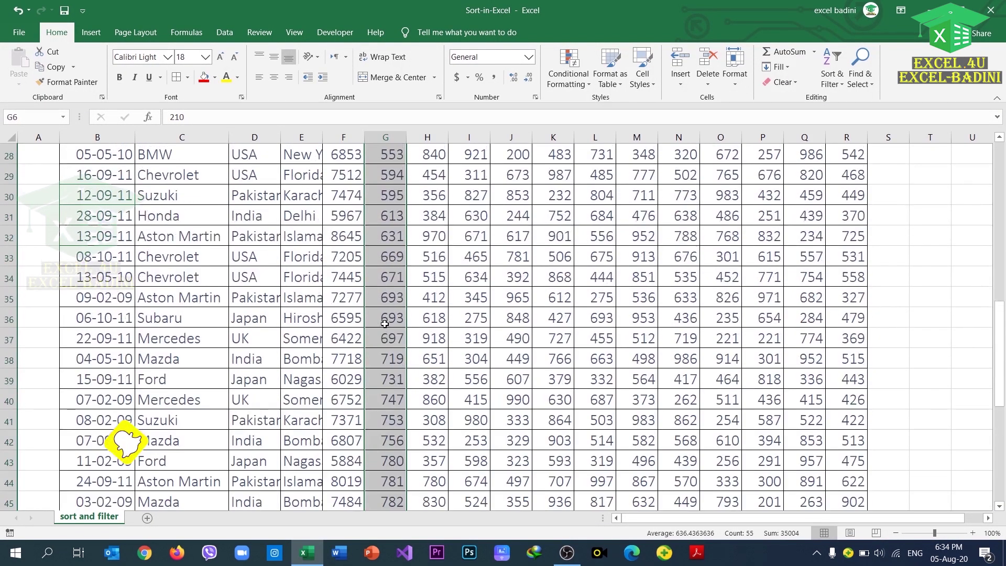
scroll(385, 323, up, 9)
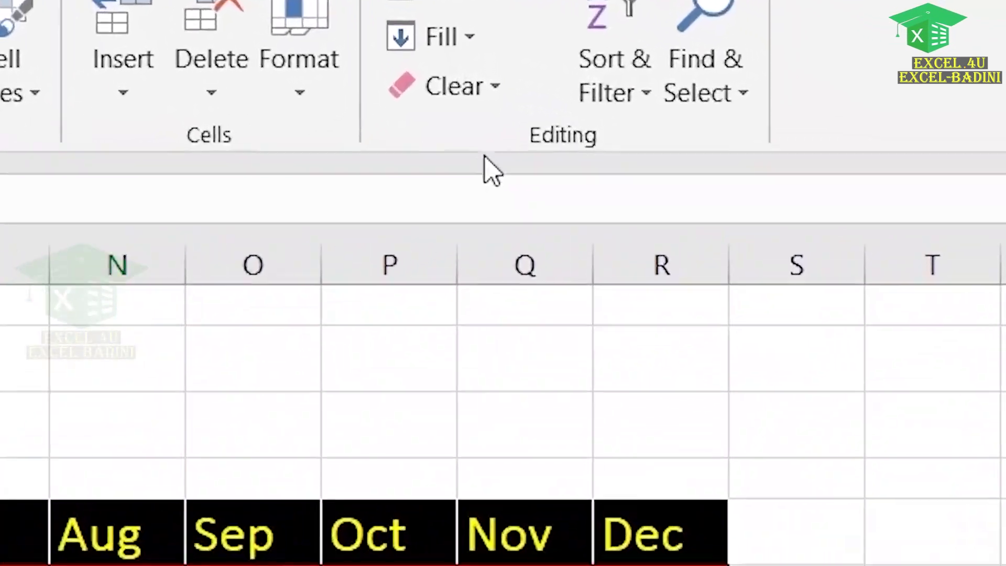
click(830, 81)
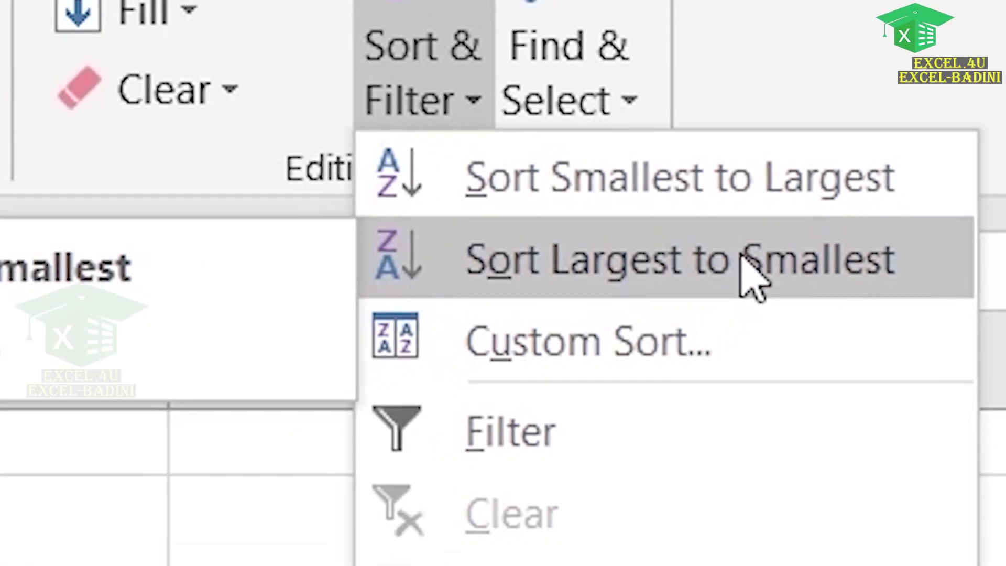
click(629, 370)
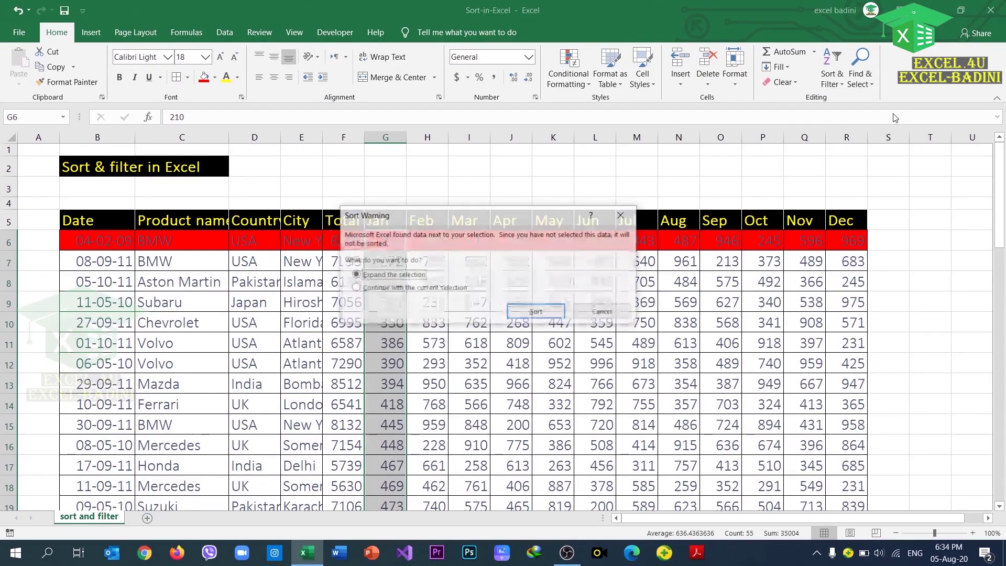
click(528, 313)
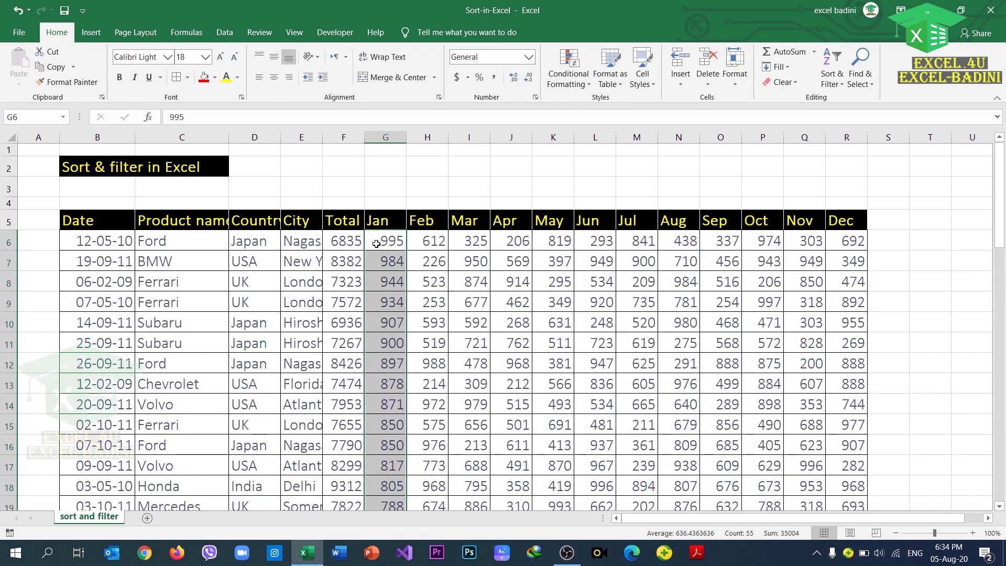
Look through the table sorted by Jan down to its last row and across the other month columns
scroll(376, 242, down, 19)
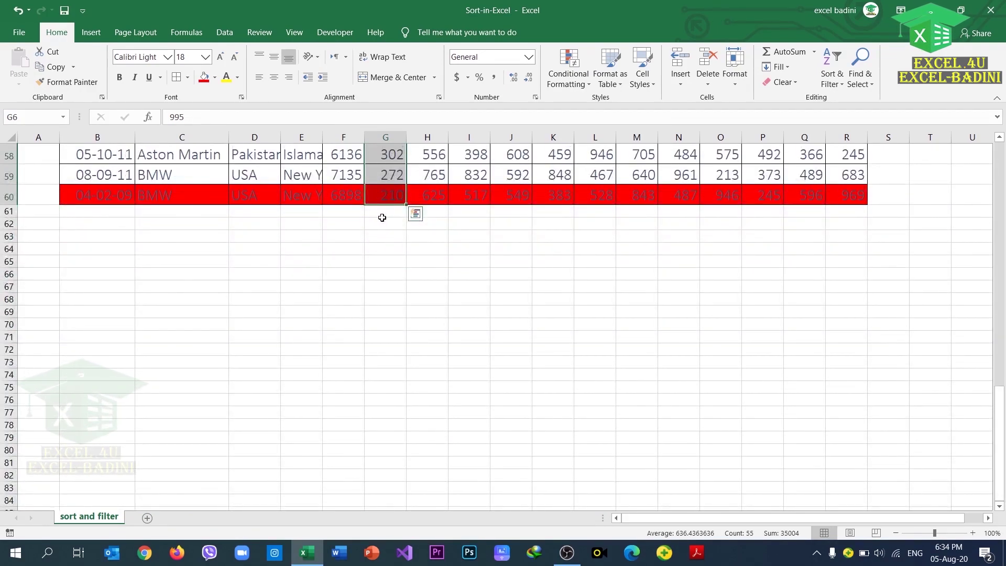
scroll(382, 218, up, 19)
click(427, 138)
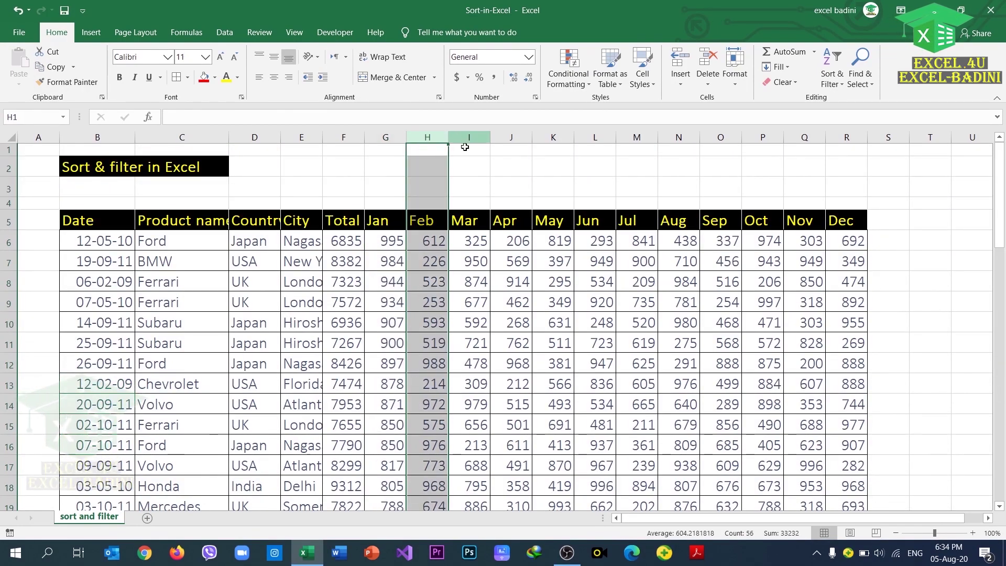
click(479, 237)
click(513, 137)
click(555, 233)
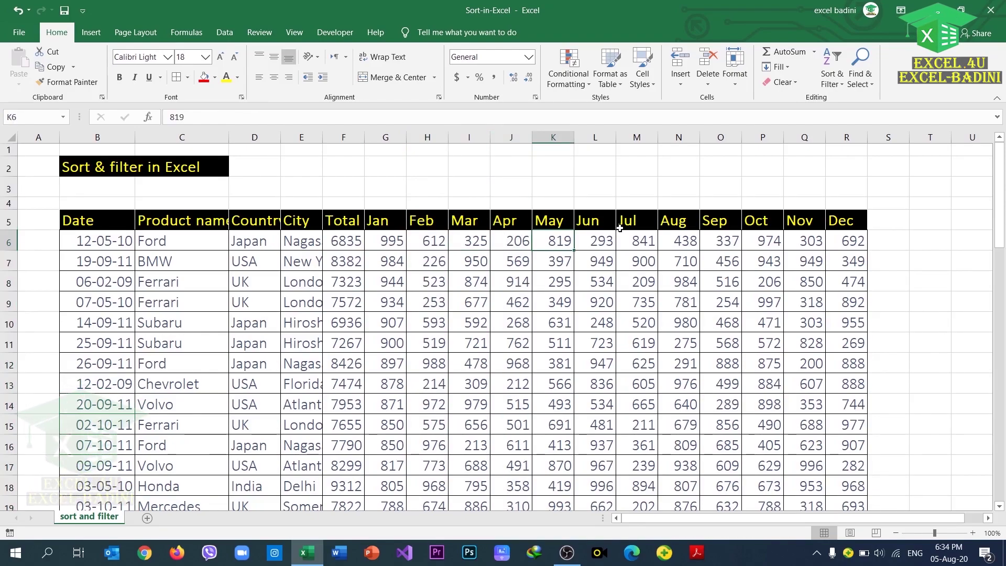
click(643, 226)
click(692, 238)
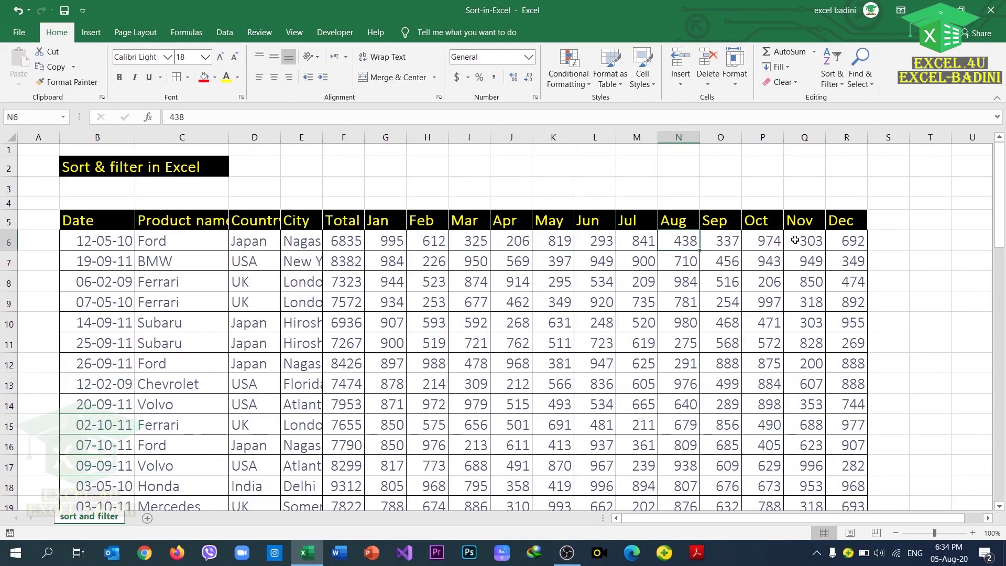
click(844, 242)
click(115, 246)
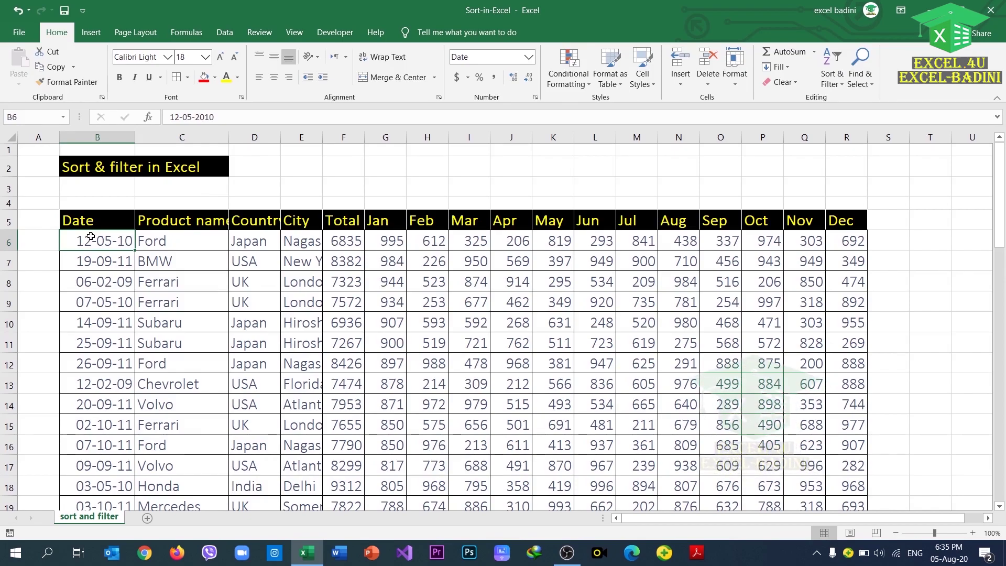
Turn on filtering for the header row from Date to Dec and select the Product name header
drag(83, 220, 840, 220)
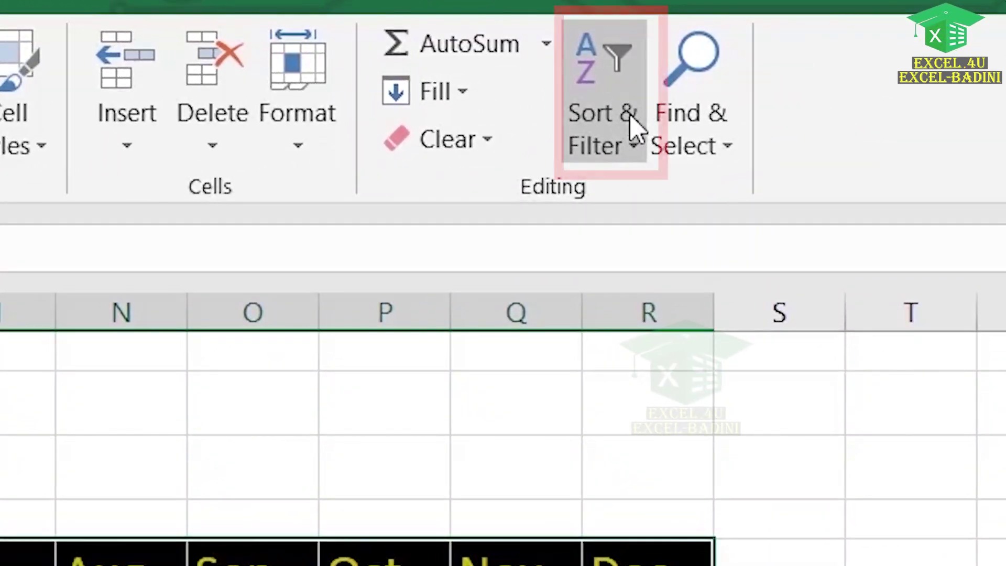
click(631, 134)
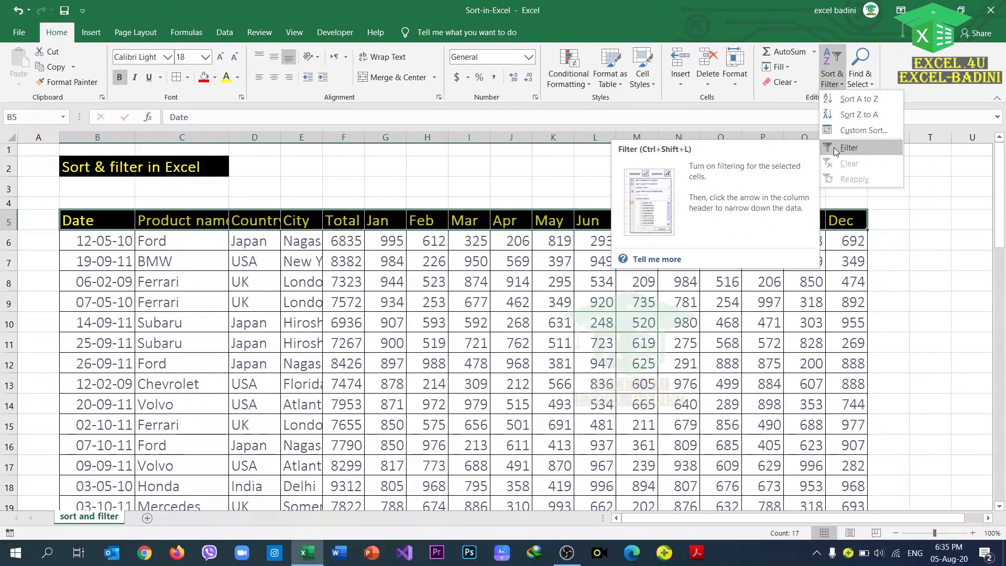
click(613, 348)
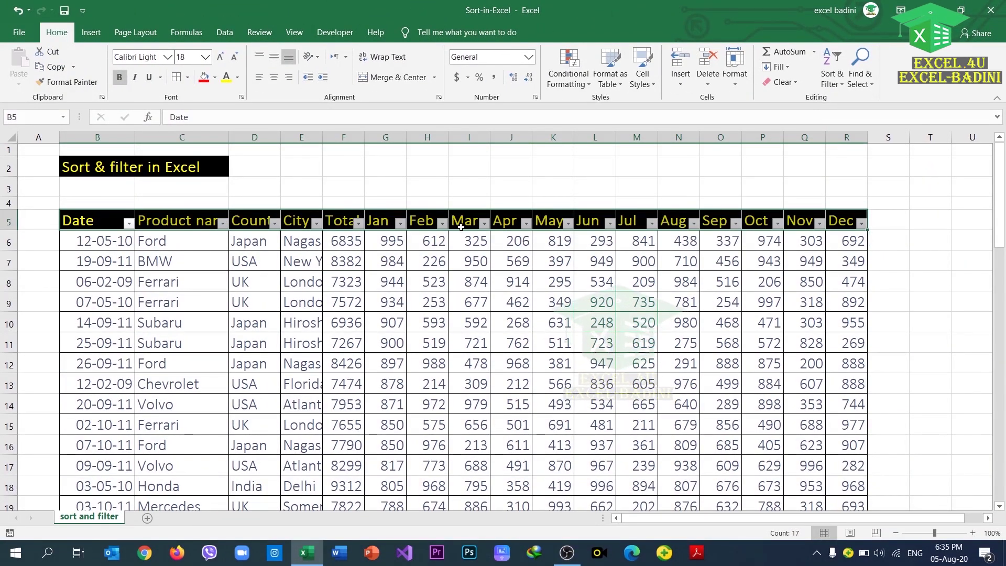
click(180, 222)
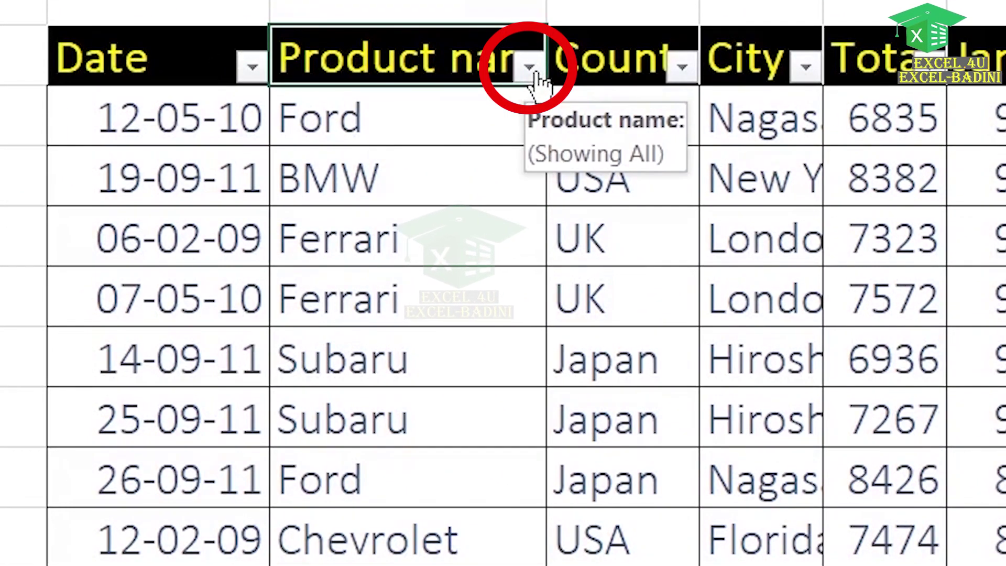
Look through the product list in the Product name filter and filter the table to show only Mercedes
click(529, 66)
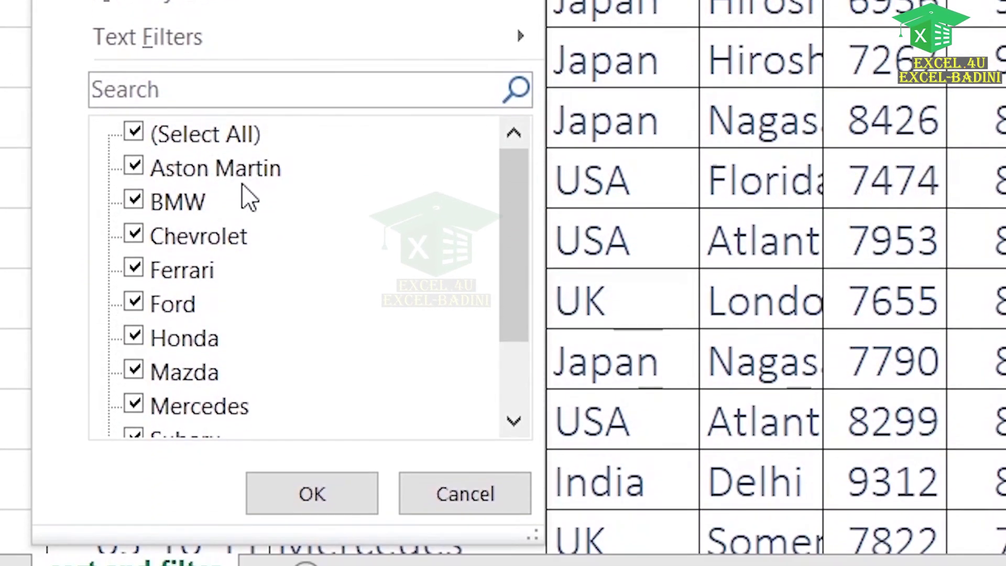
scroll(212, 325, down, 1)
scroll(212, 197, up, 1)
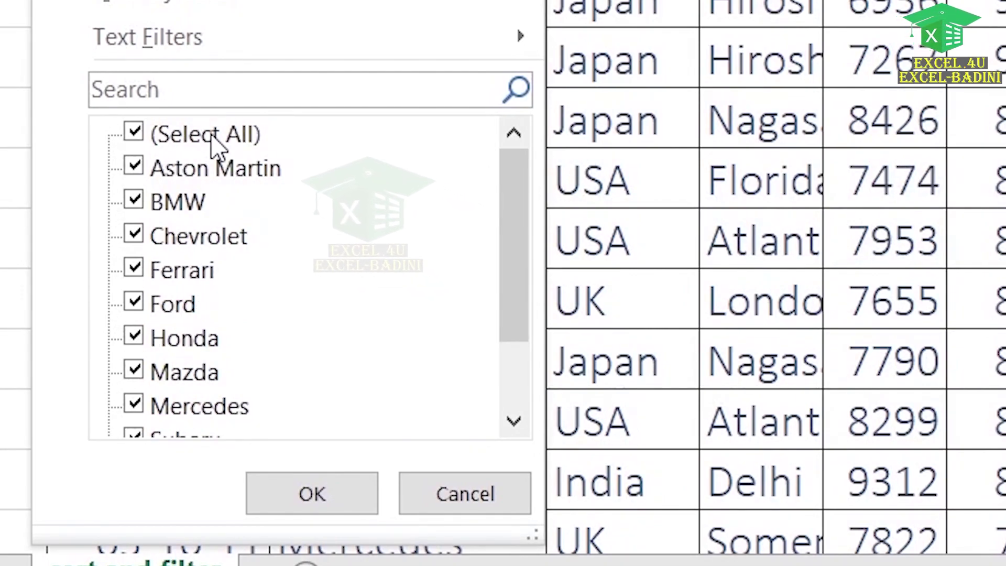
scroll(244, 273, down, 1)
scroll(265, 157, up, 1)
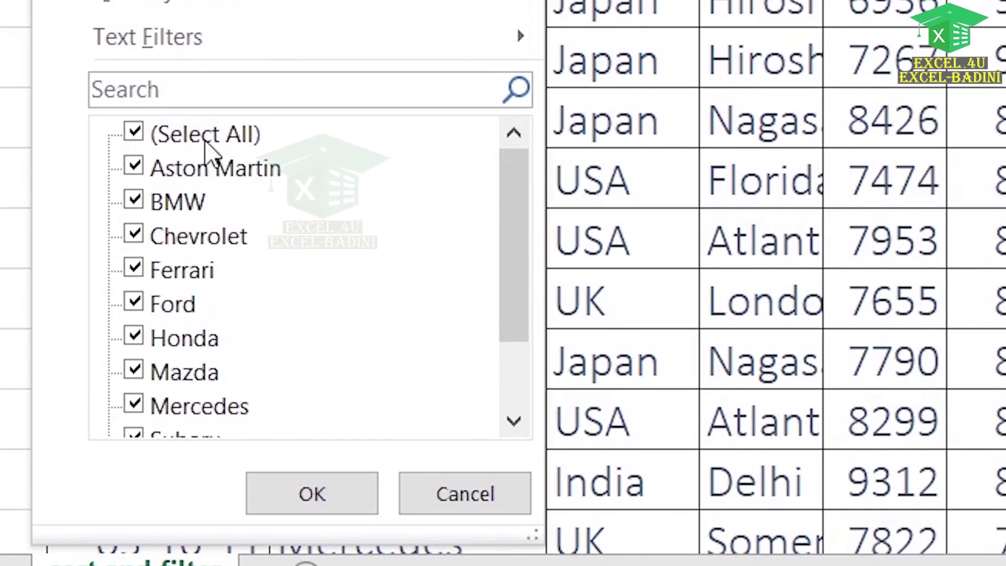
scroll(212, 152, down, 1)
scroll(212, 152, up, 1)
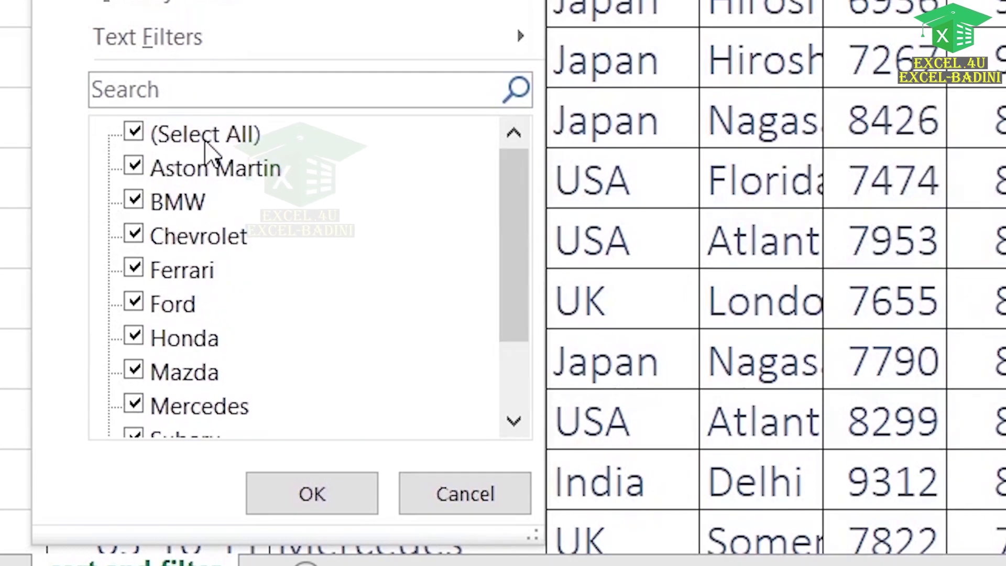
click(135, 137)
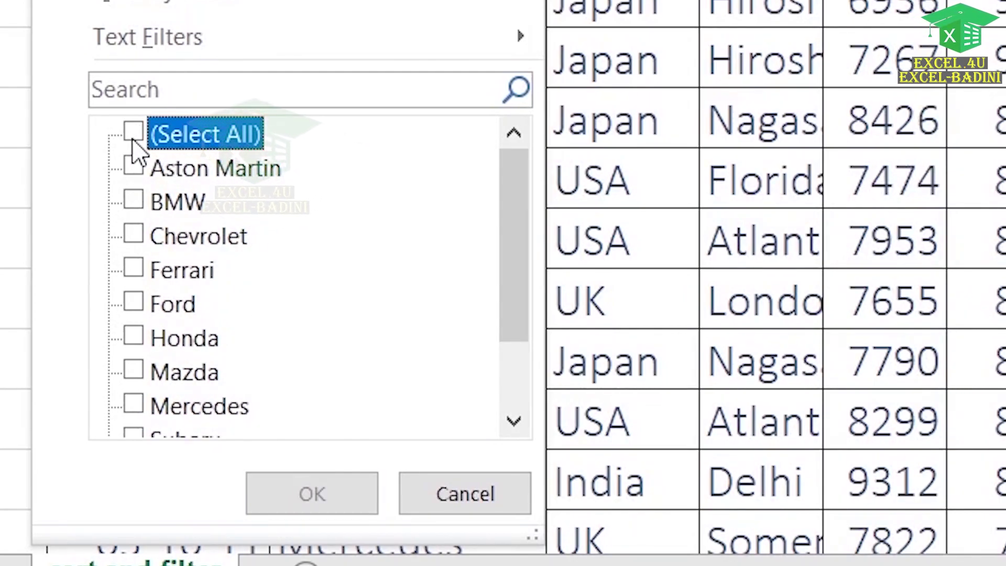
scroll(157, 385, down, 1)
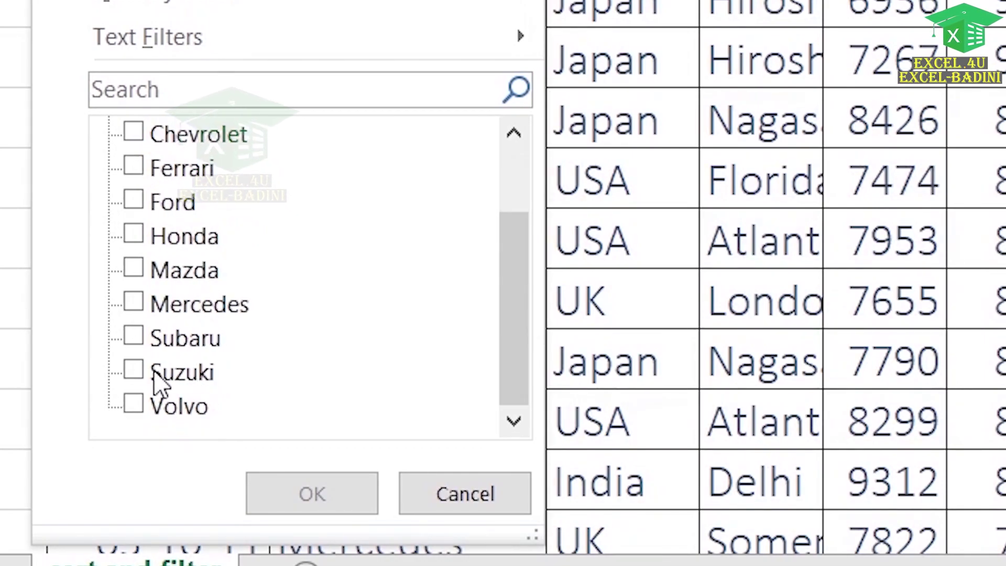
click(136, 307)
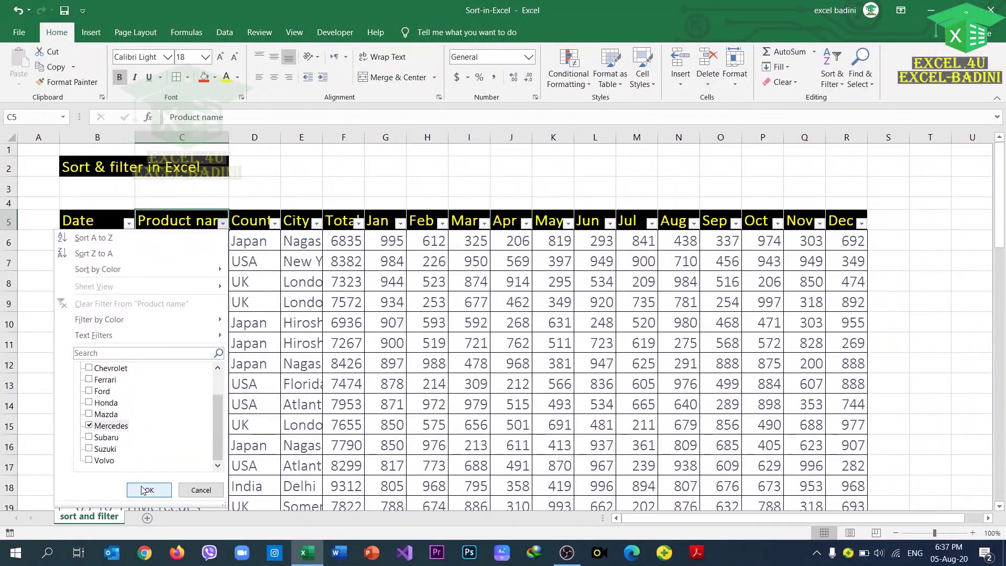
click(147, 489)
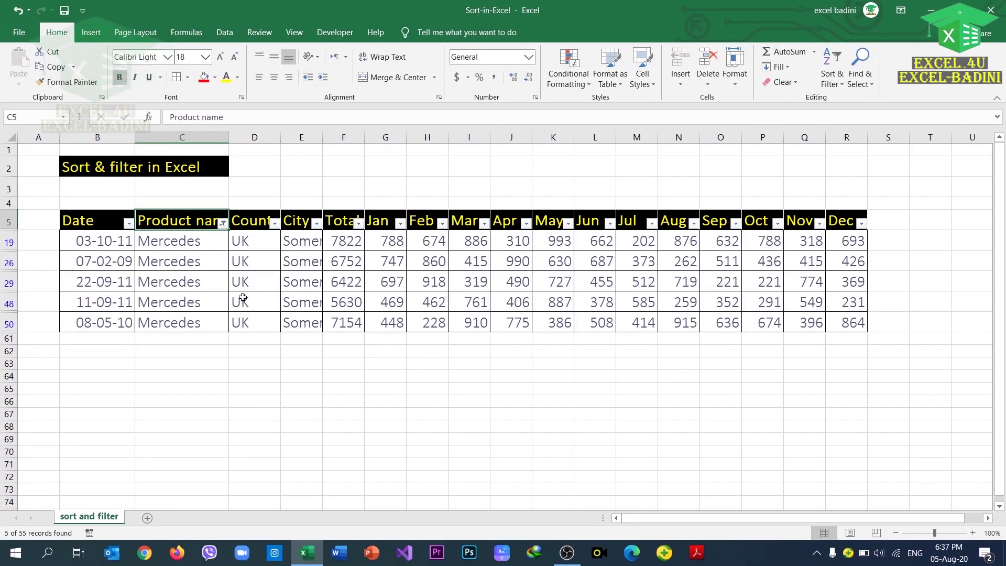
Change the Product name filter from Mercedes to show only Honda
click(221, 226)
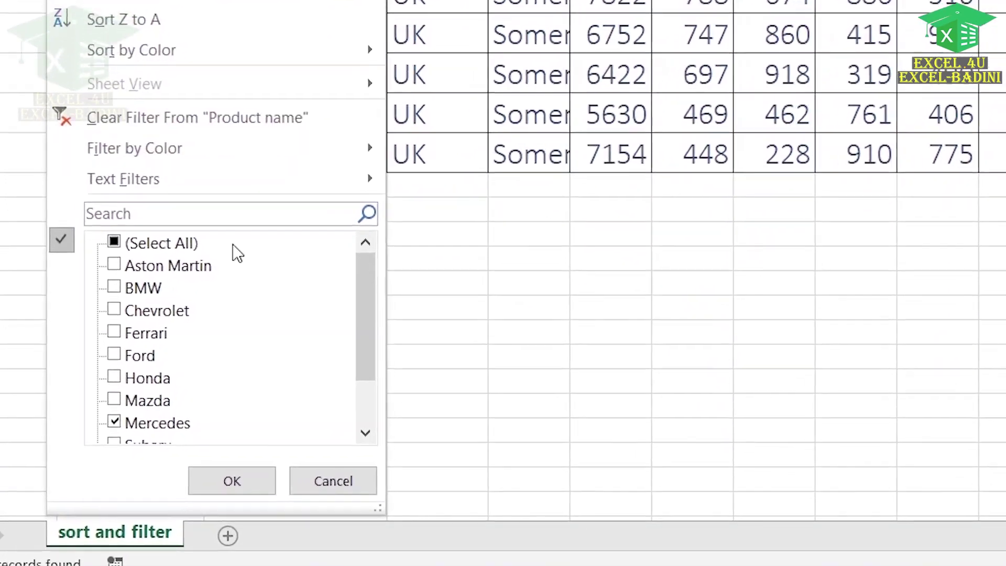
click(93, 463)
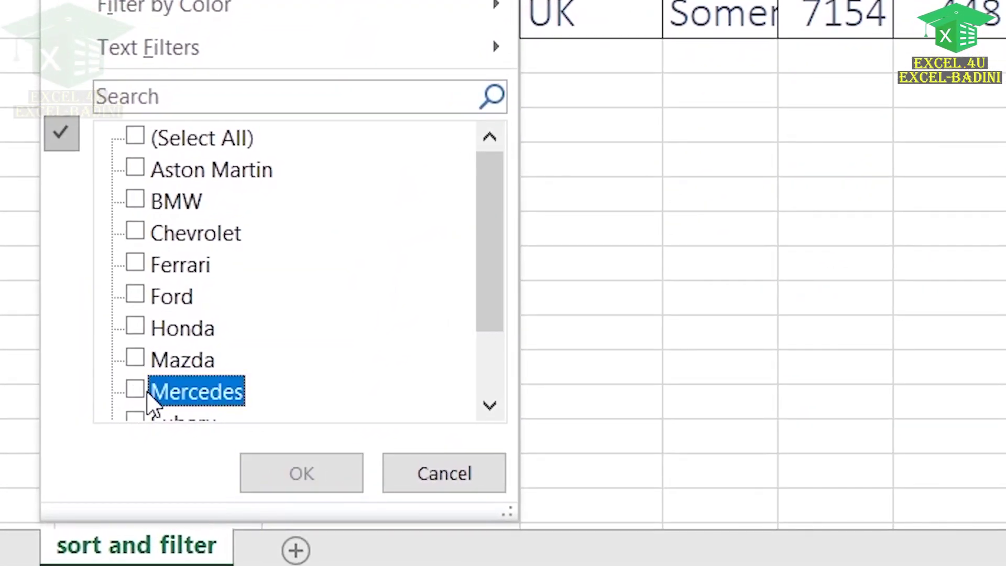
click(138, 334)
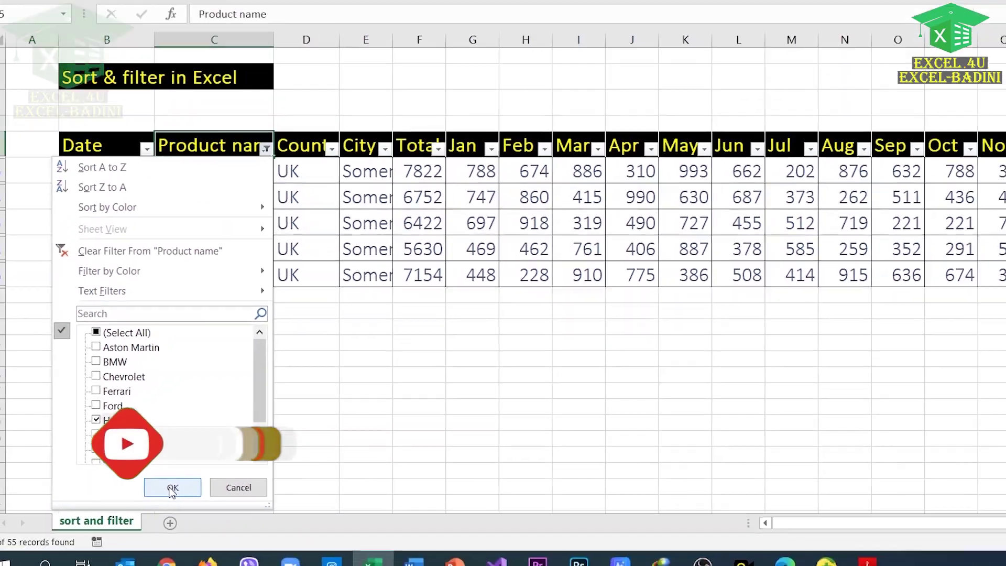
click(302, 473)
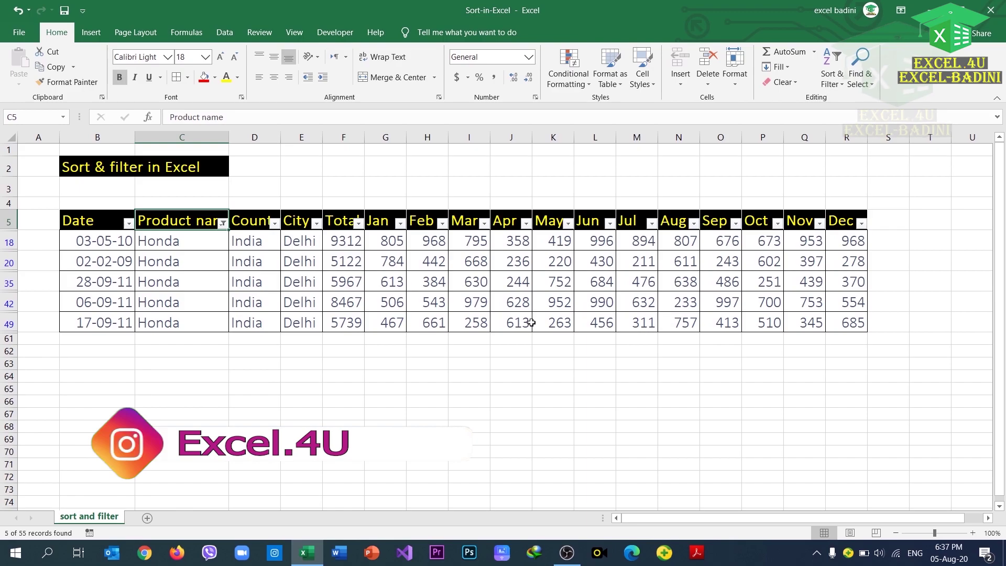
Reset the Product name filter to include all products
click(222, 224)
click(108, 368)
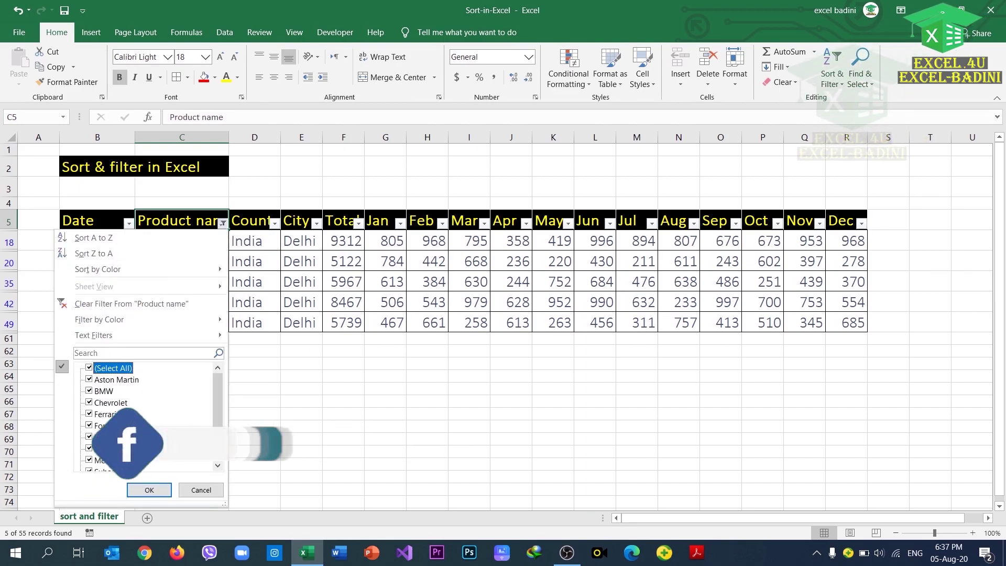
click(149, 491)
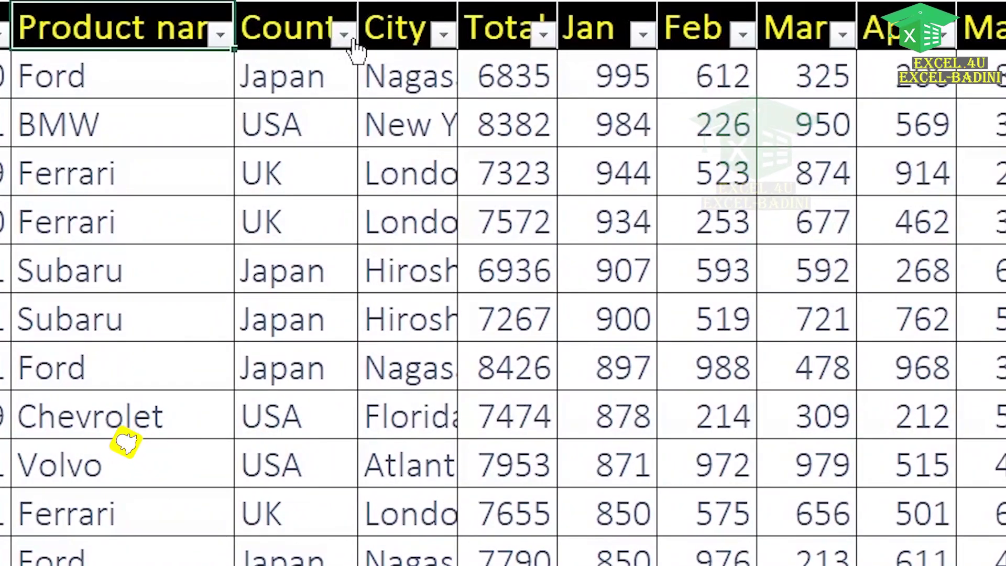
Filter the Country column to show only the USA rows
click(343, 34)
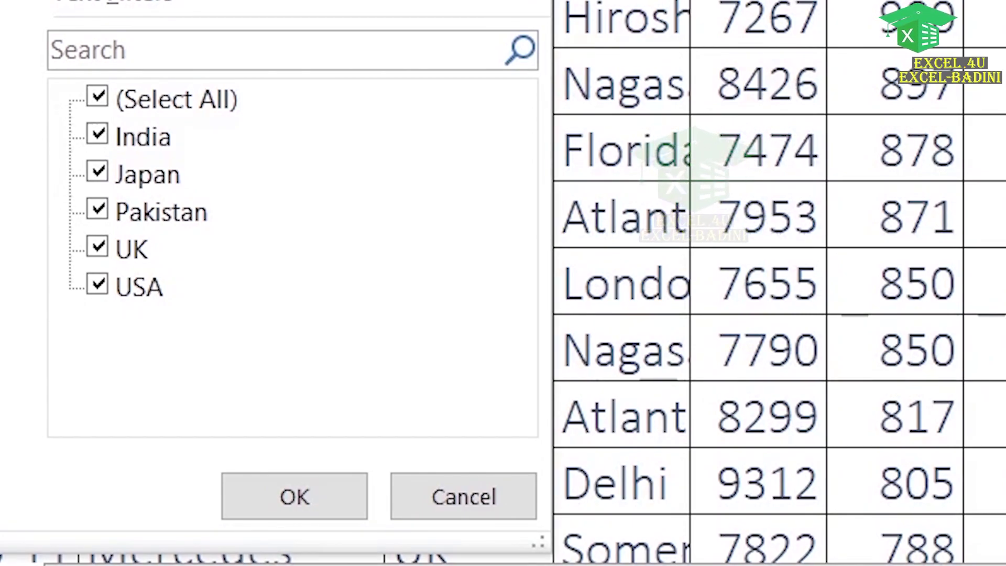
click(106, 101)
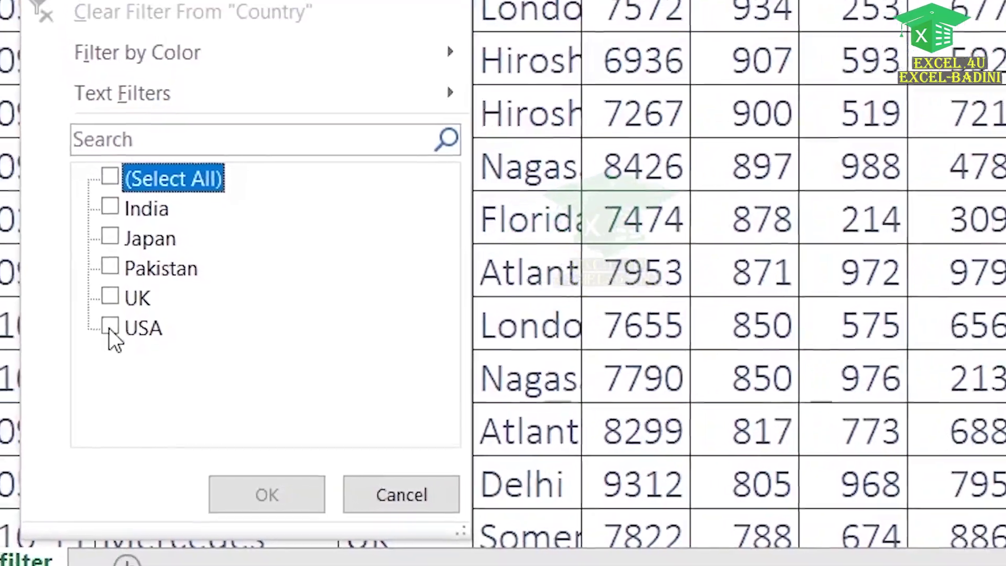
click(98, 286)
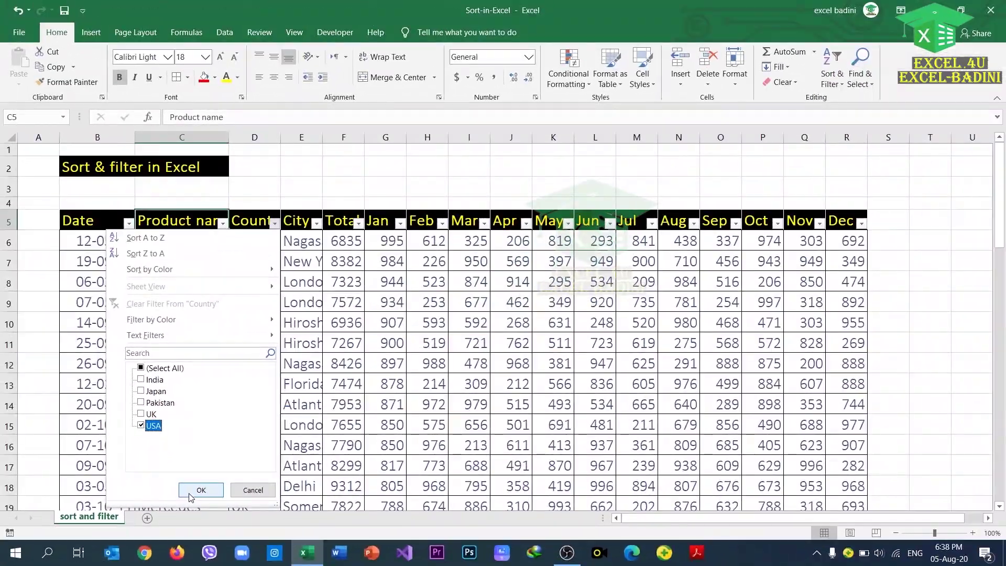
click(198, 490)
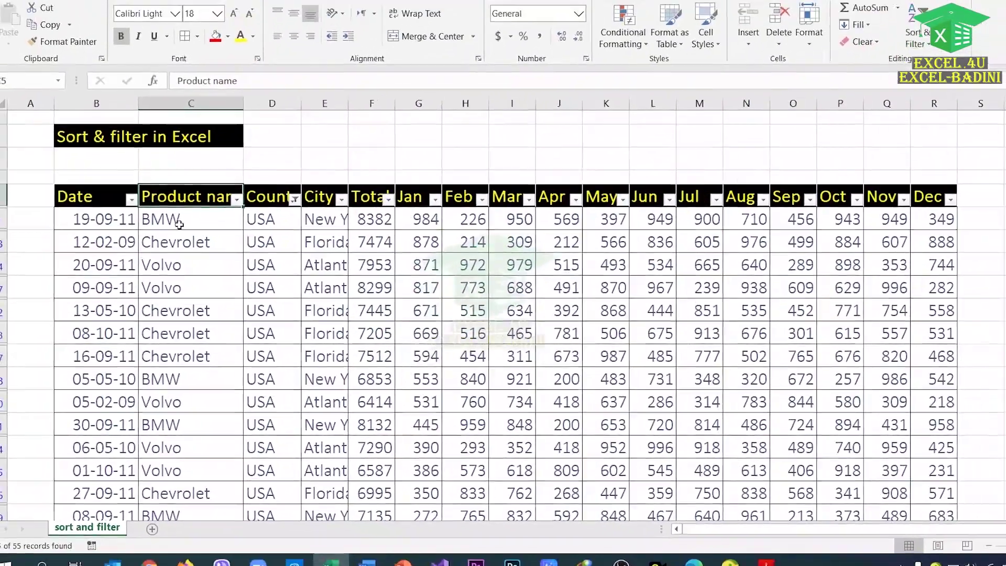
Look over the USA rows and narrow them with the City filter to New York only
scroll(259, 288, down, 1)
scroll(259, 288, up, 1)
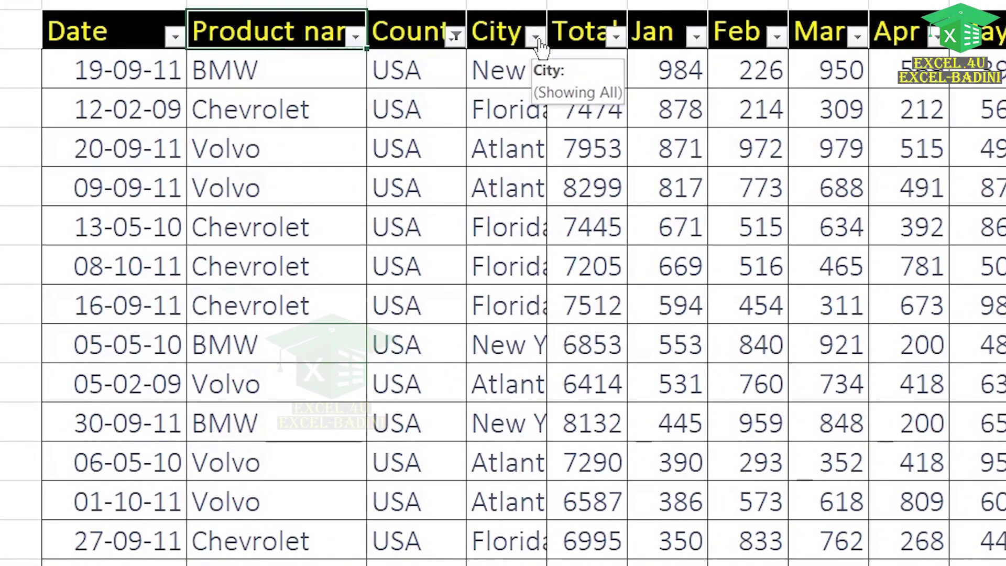
click(534, 36)
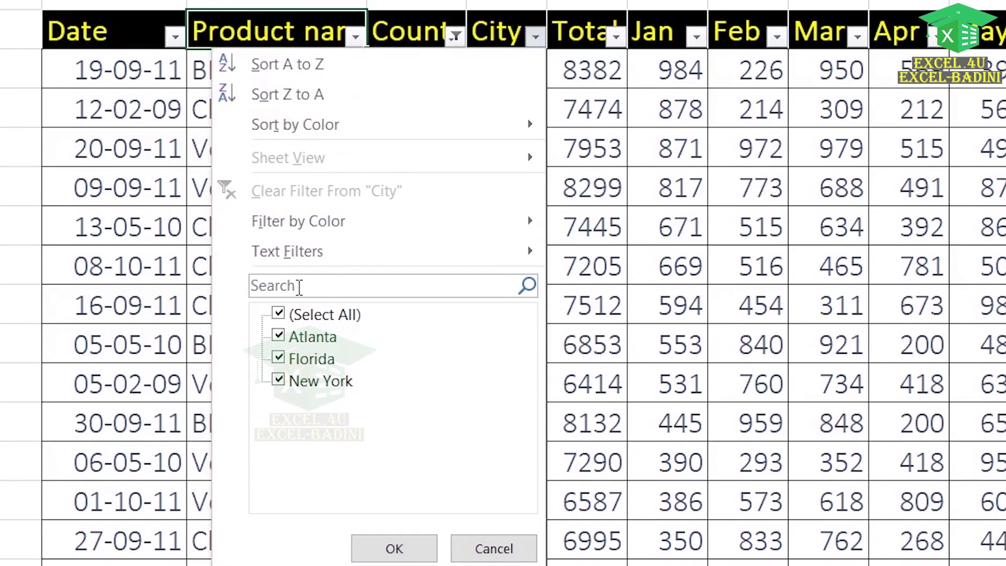
click(290, 318)
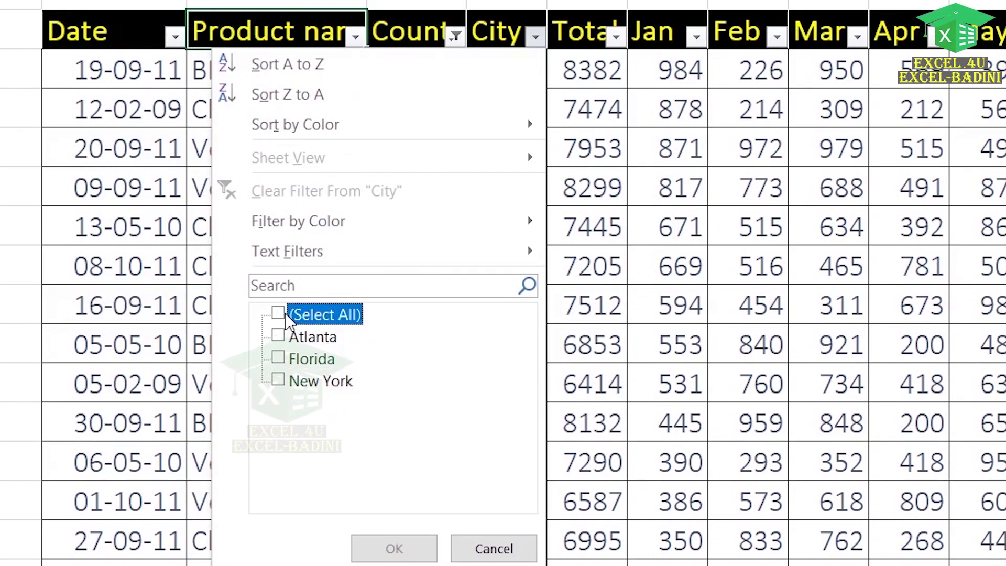
click(287, 379)
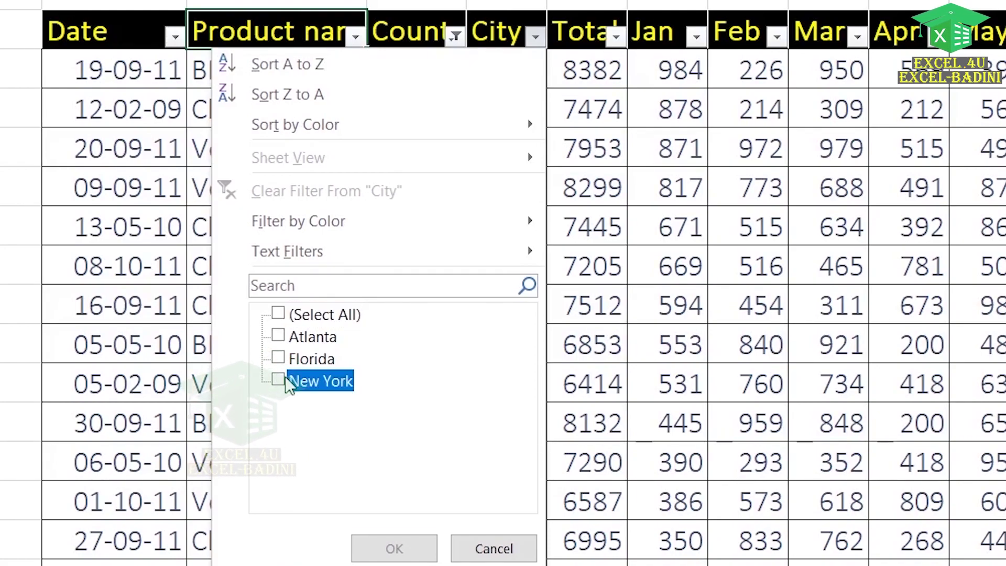
click(394, 549)
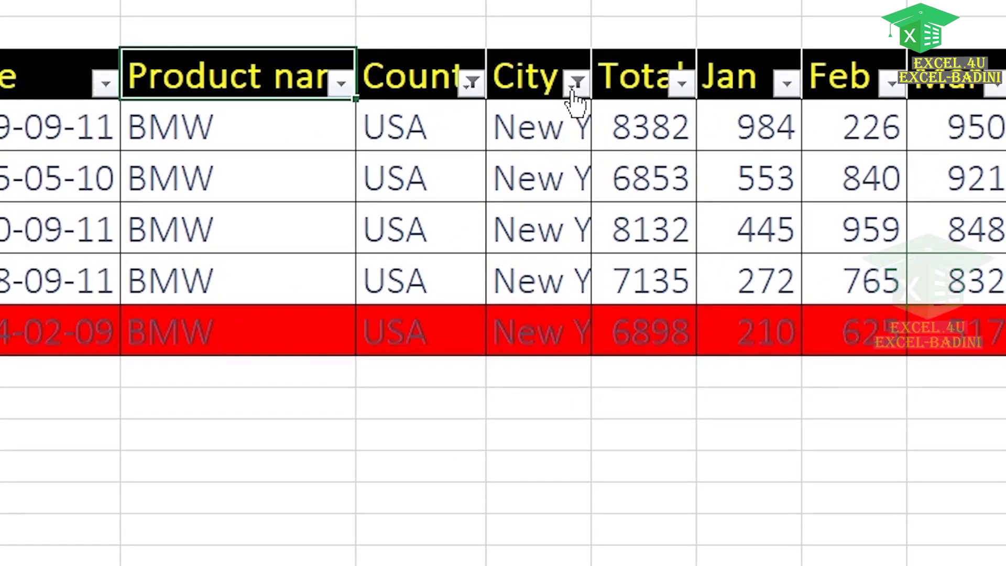
Reset the City filter so that all cities are included again
click(317, 223)
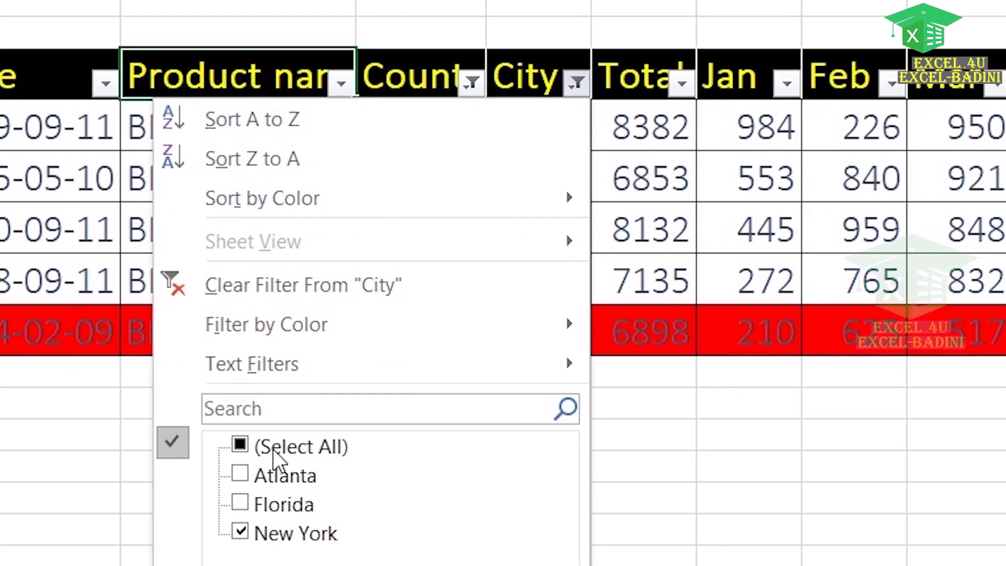
click(240, 445)
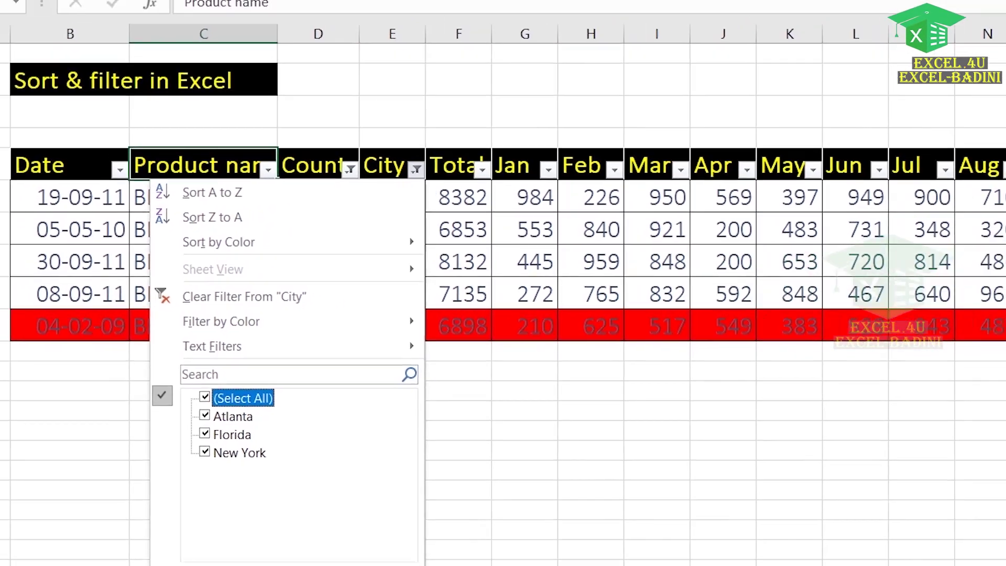
click(242, 487)
Change the Country filter to show only India, Pakistan and USA
click(472, 82)
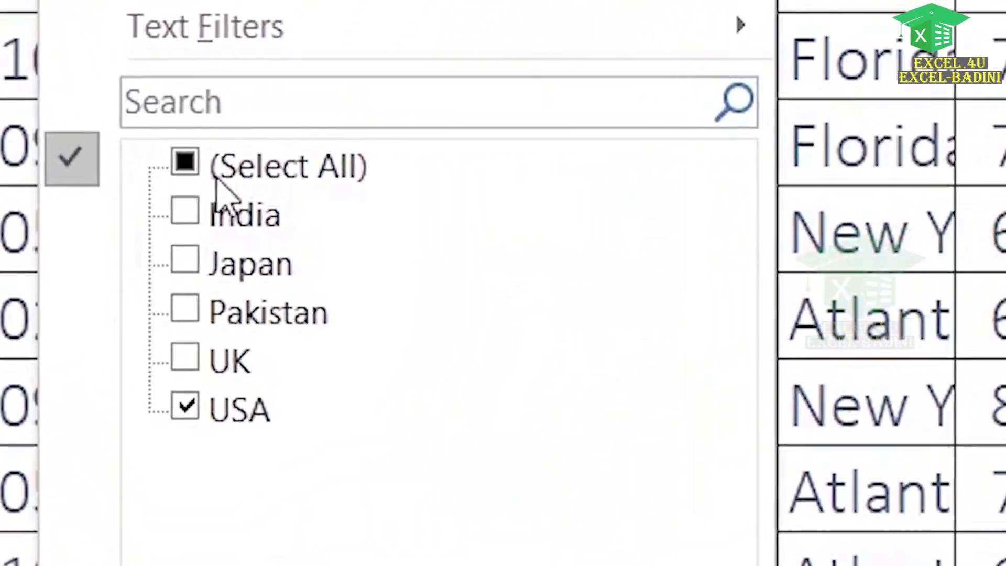
click(141, 368)
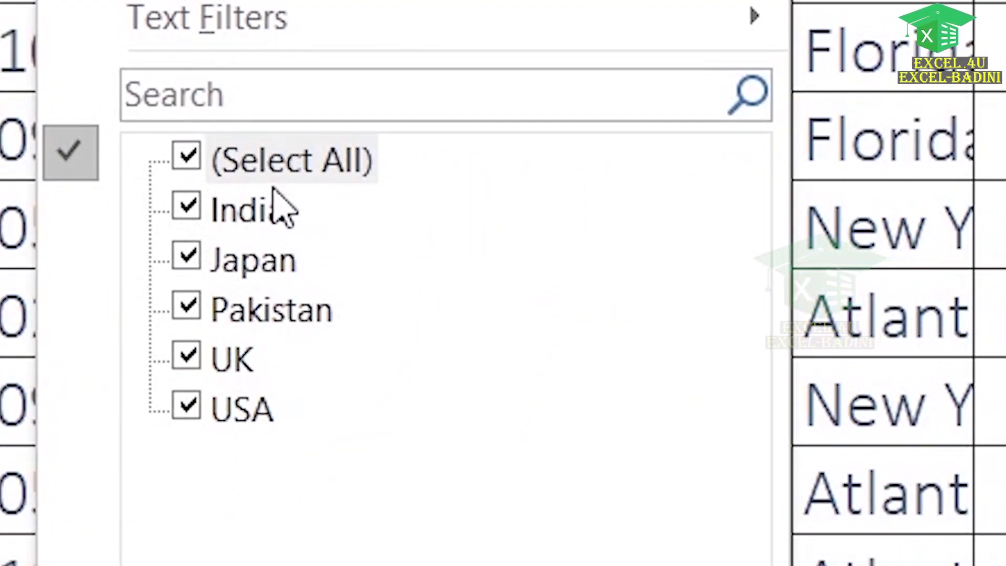
click(207, 162)
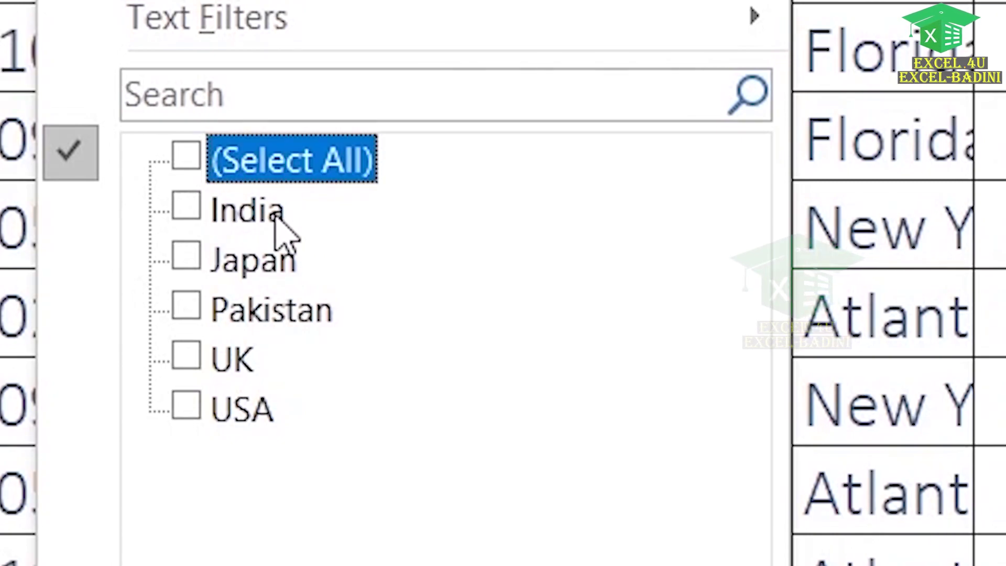
click(192, 215)
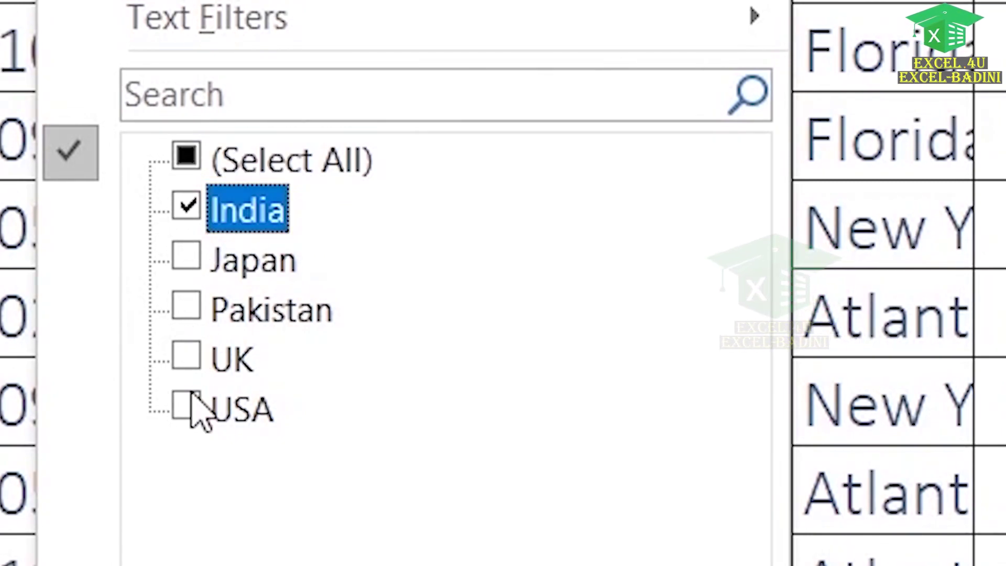
click(189, 320)
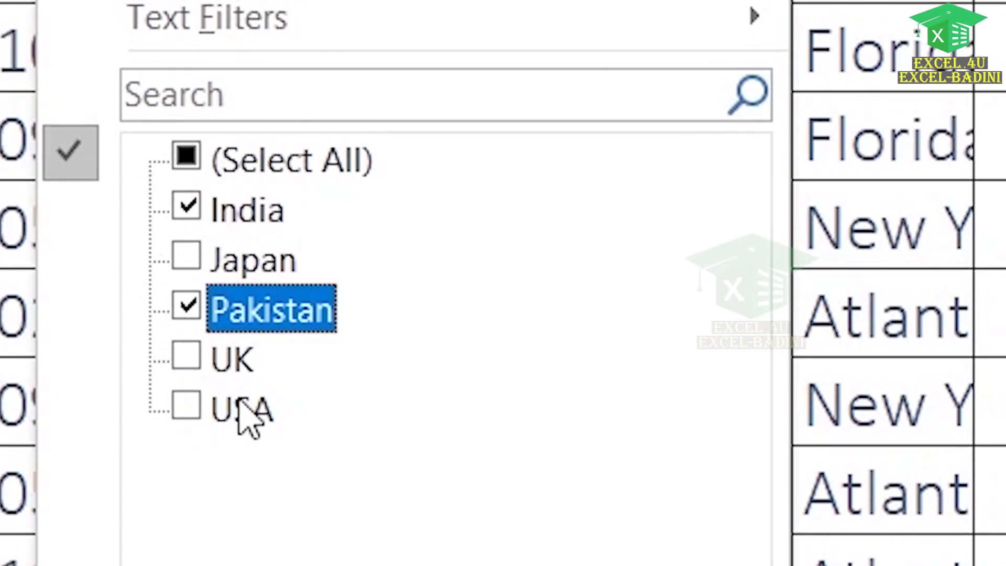
click(188, 404)
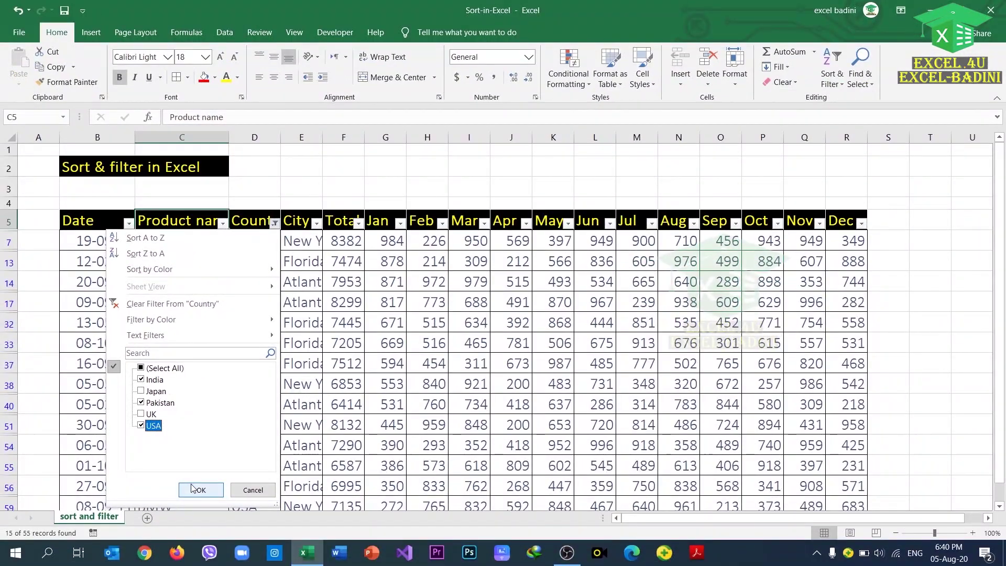
click(189, 490)
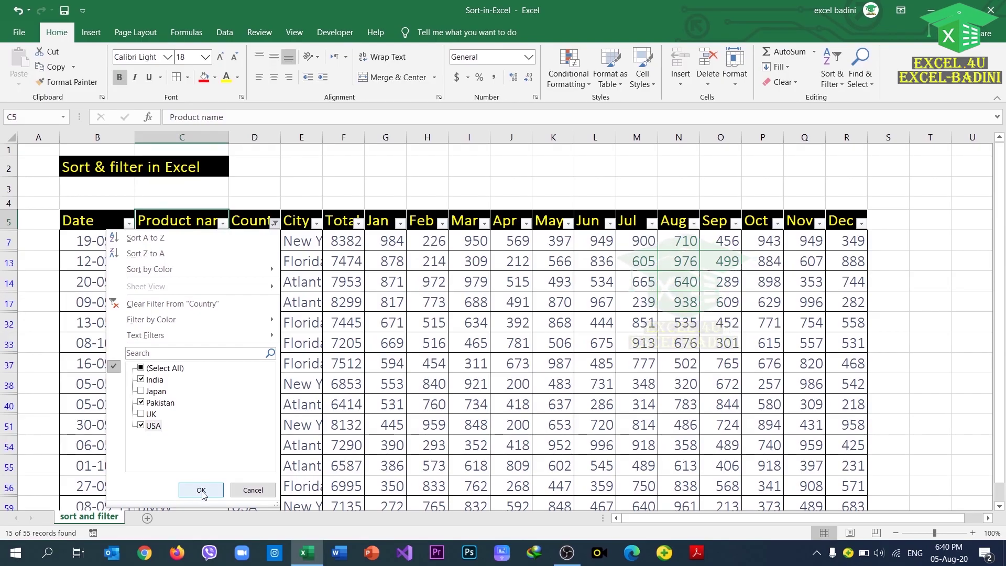
click(202, 491)
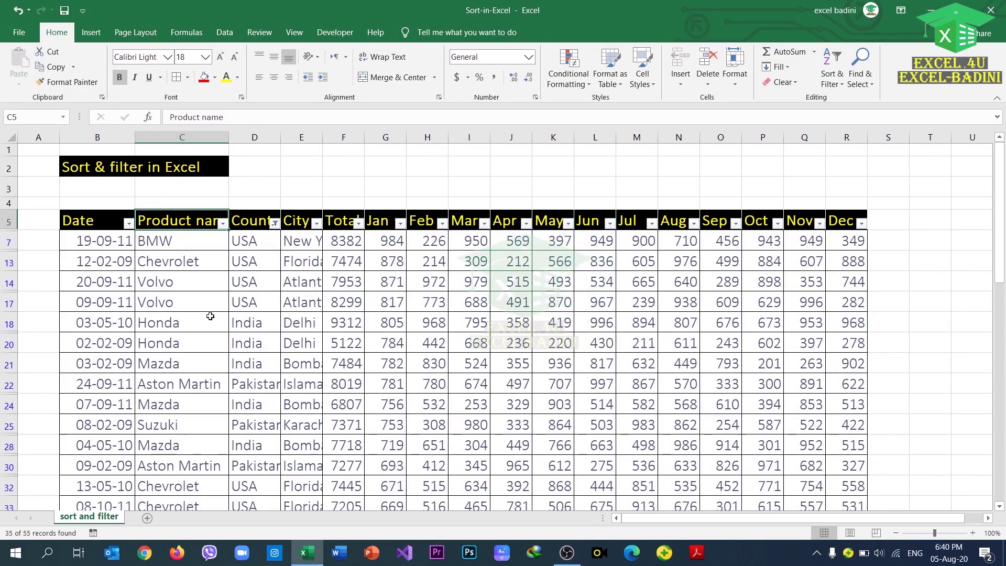
Reset the Country filter to include all countries
click(273, 227)
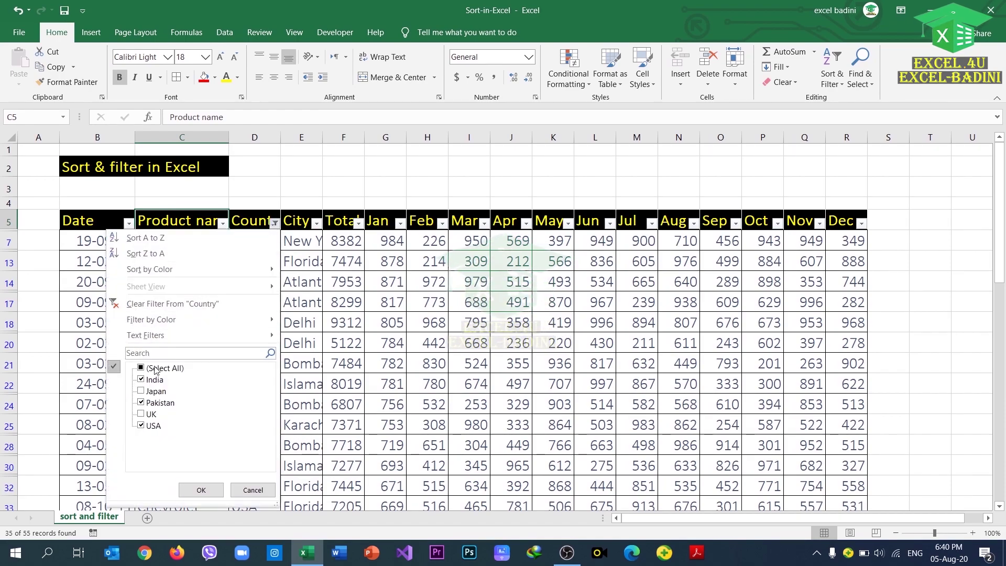
click(200, 490)
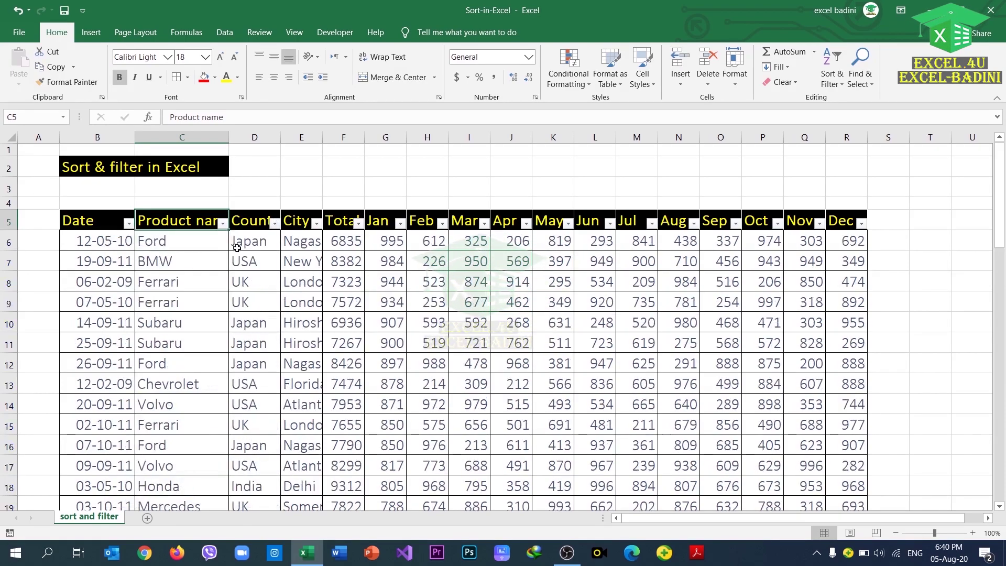
click(224, 223)
scroll(117, 428, down, 1)
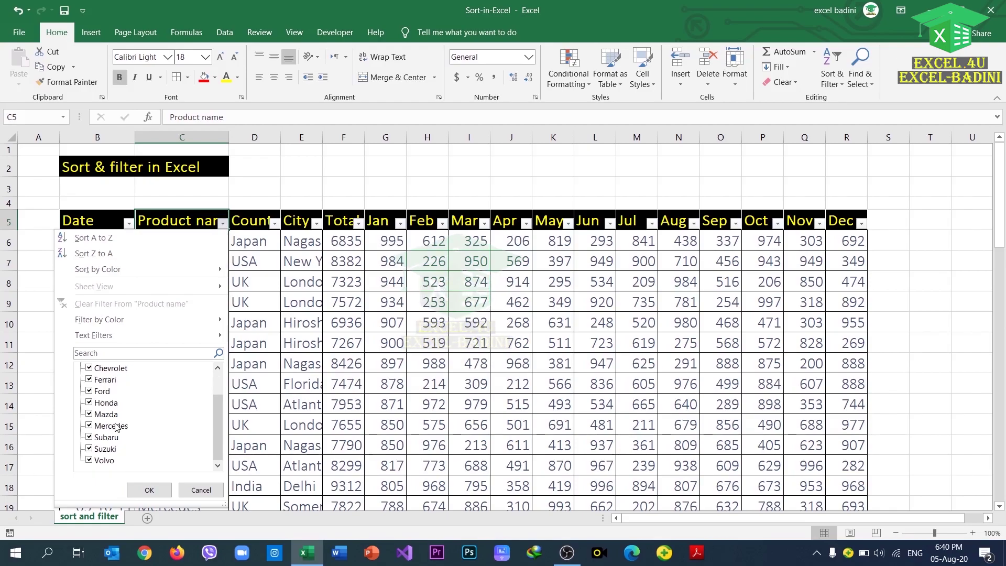
click(198, 492)
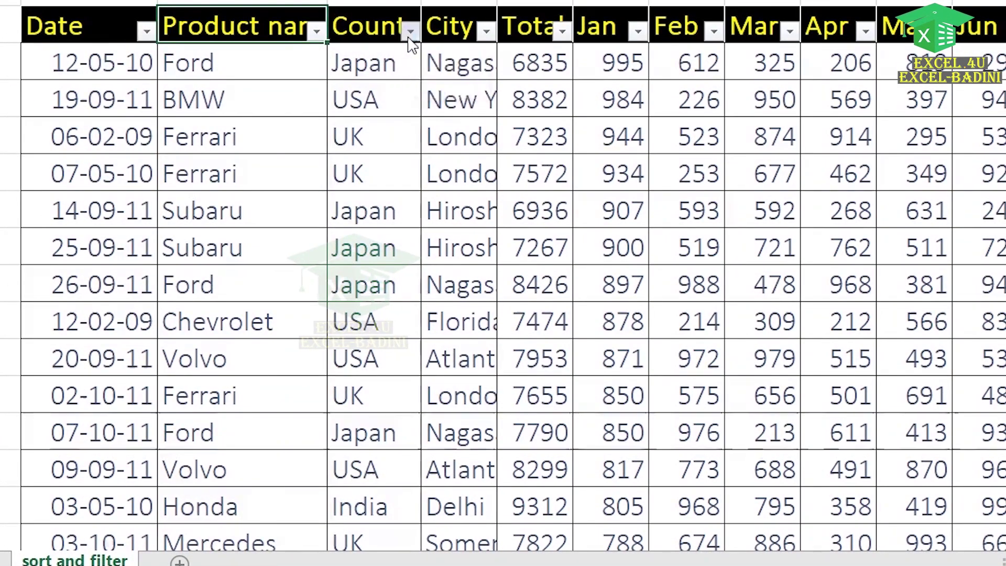
Filter the Country column to show only the Japan rows
click(409, 35)
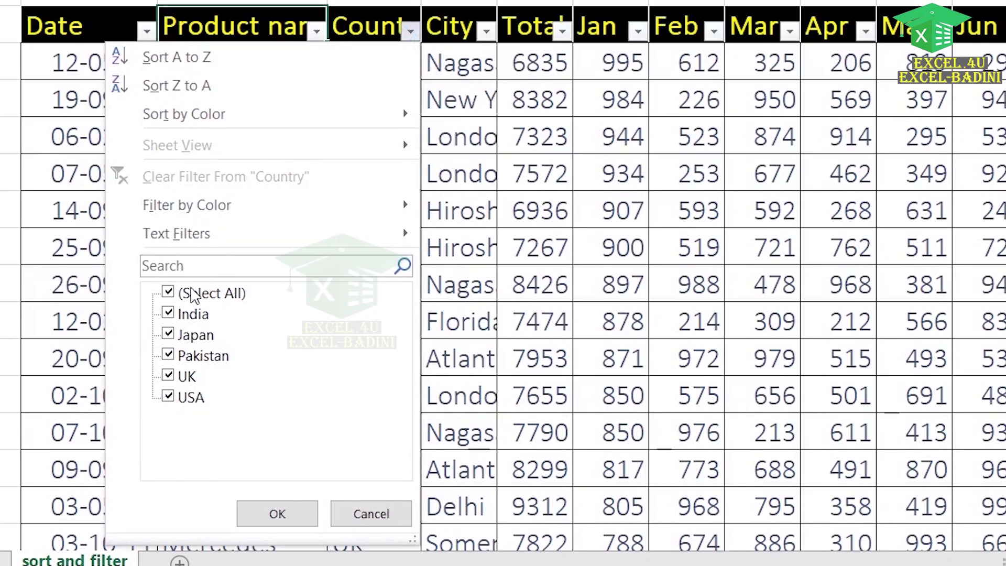
click(168, 292)
click(168, 335)
click(277, 514)
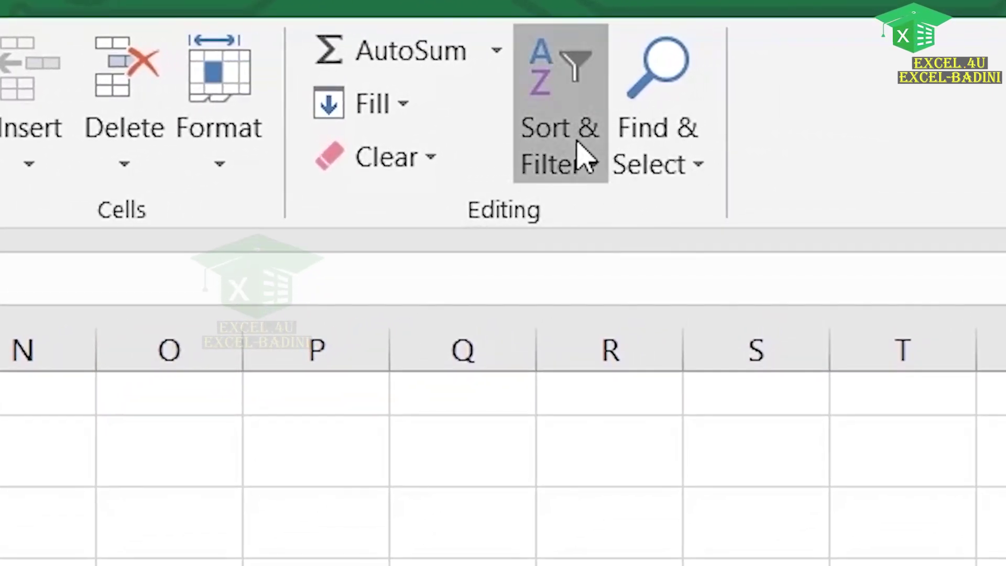
Turn off filtering for the car sales table, removing the filter arrows from its header row
click(635, 136)
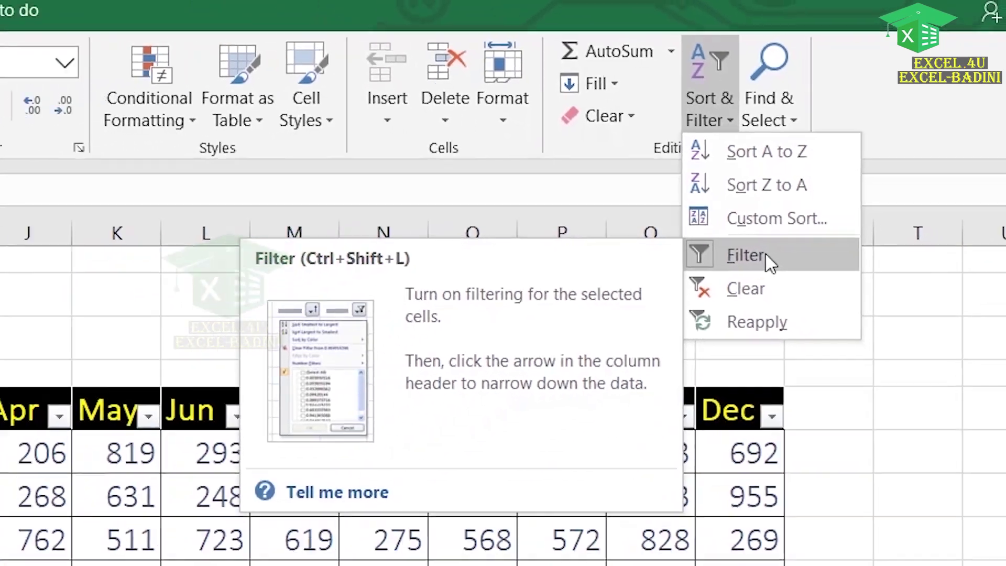
click(653, 390)
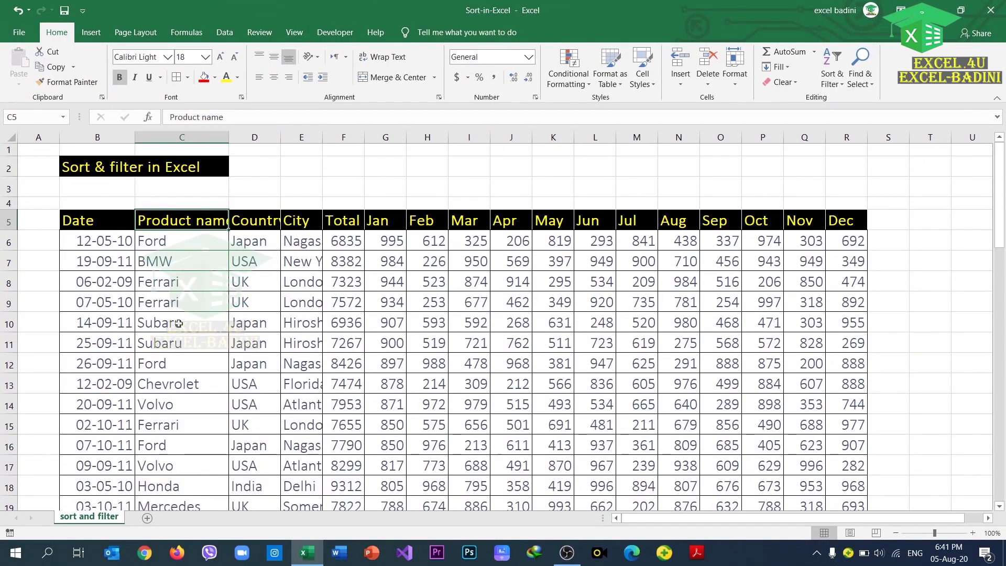